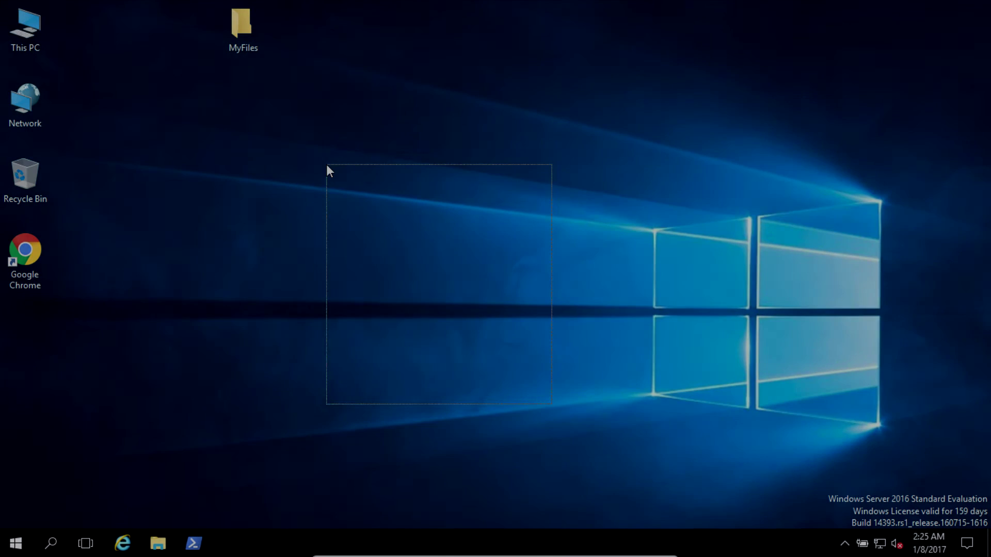
# - Launch diskmgmt.msc and initialize the new disks with the MBR partition style
pyautogui.click(14, 543)
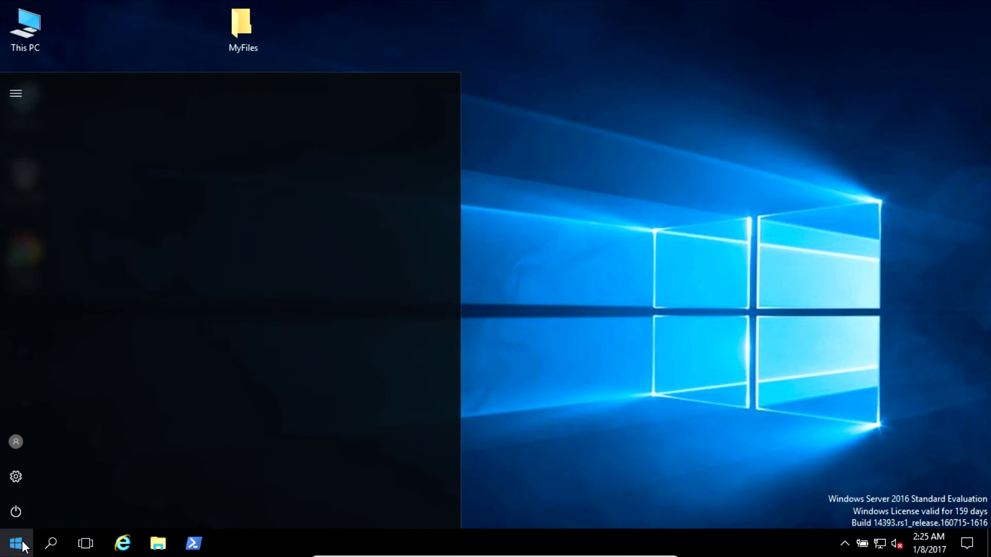
pyautogui.click(102, 172)
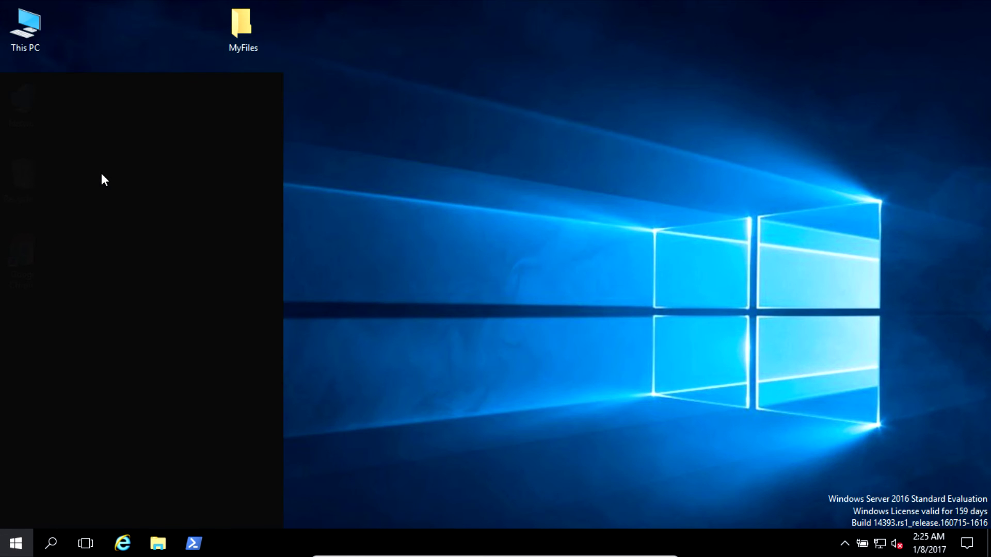
pyautogui.write('di')
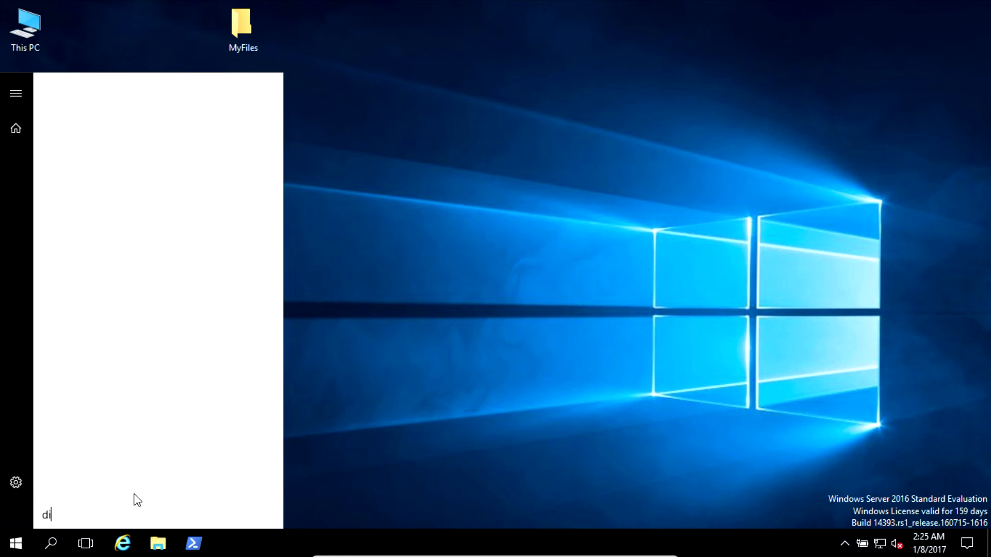
pyautogui.write('skmgmt.msc')
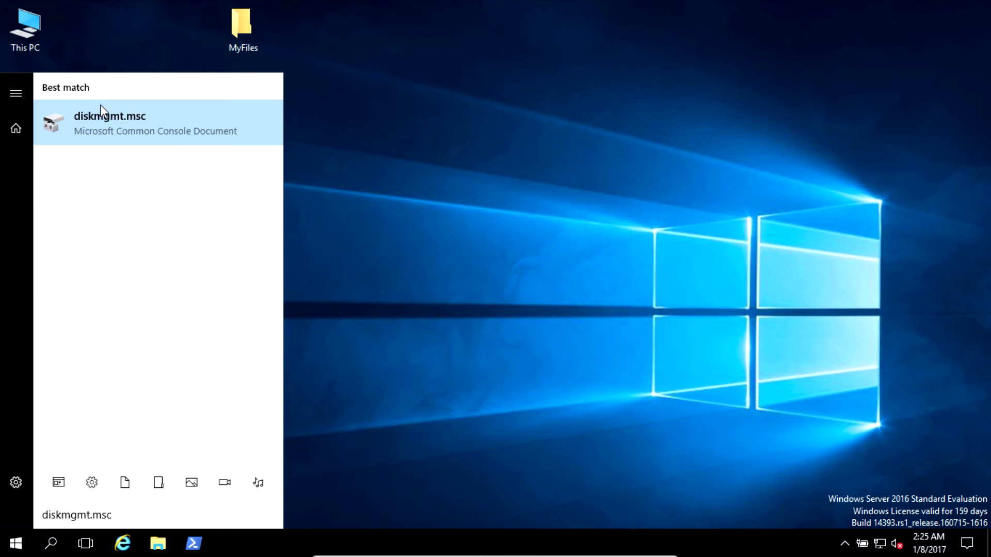
pyautogui.click(104, 120)
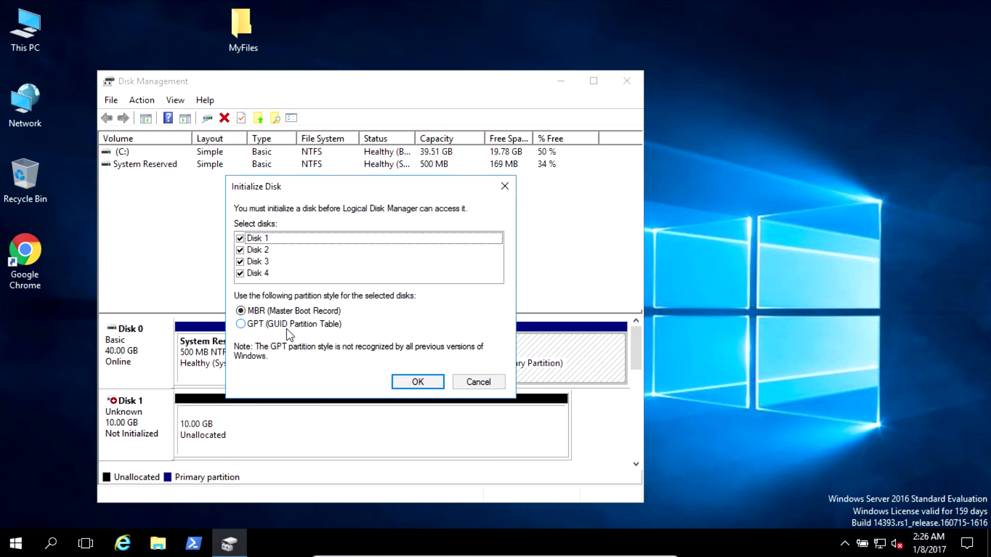
pyautogui.click(417, 382)
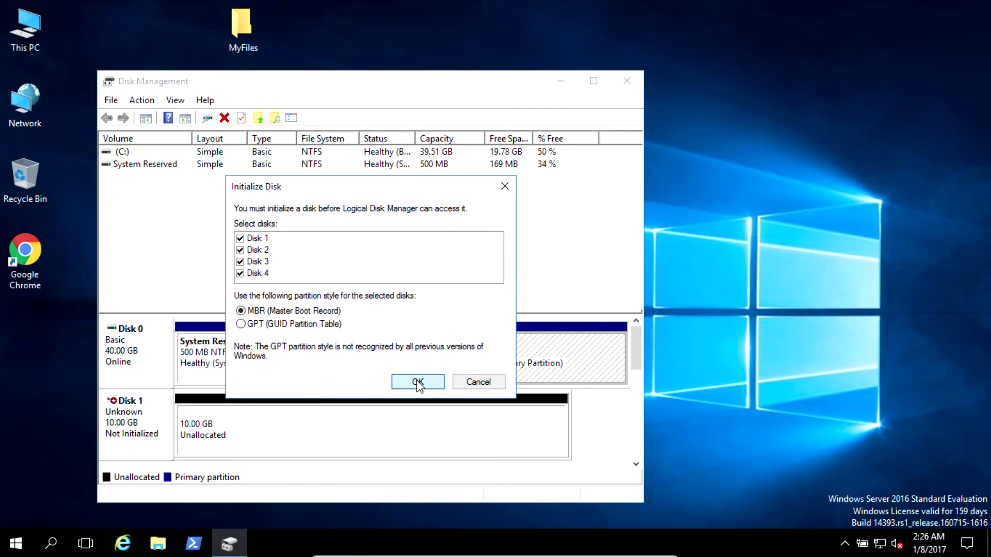
# - Maximize Disk Management, enlarge the disk map and widen the Status column
pyautogui.click(594, 81)
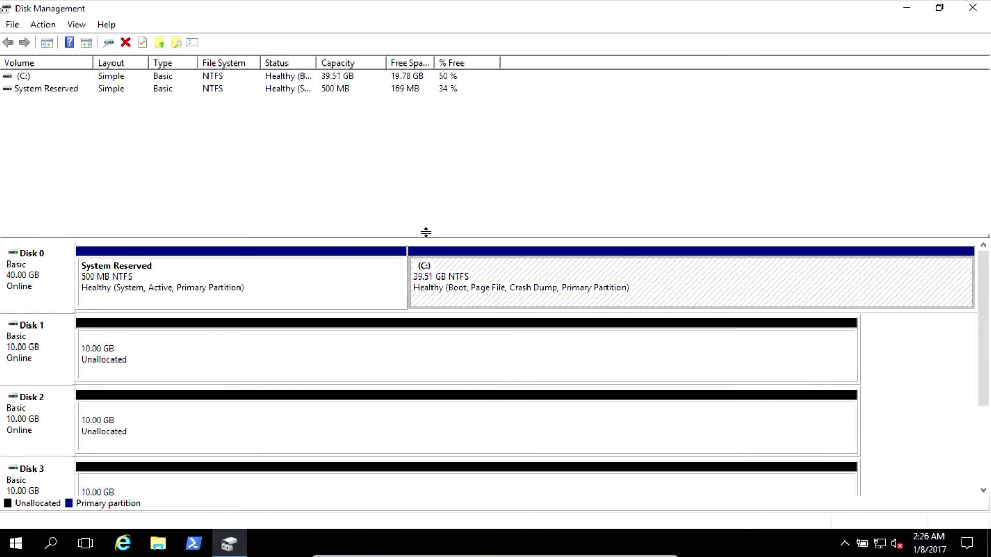
pyautogui.moveTo(426, 234); pyautogui.dragTo(444, 116)
pyautogui.moveTo(317, 56); pyautogui.dragTo(412, 58)
# - Select the 10 GB unallocated space on Disks 1, 2 and 4
pyautogui.click(165, 251)
pyautogui.click(164, 305)
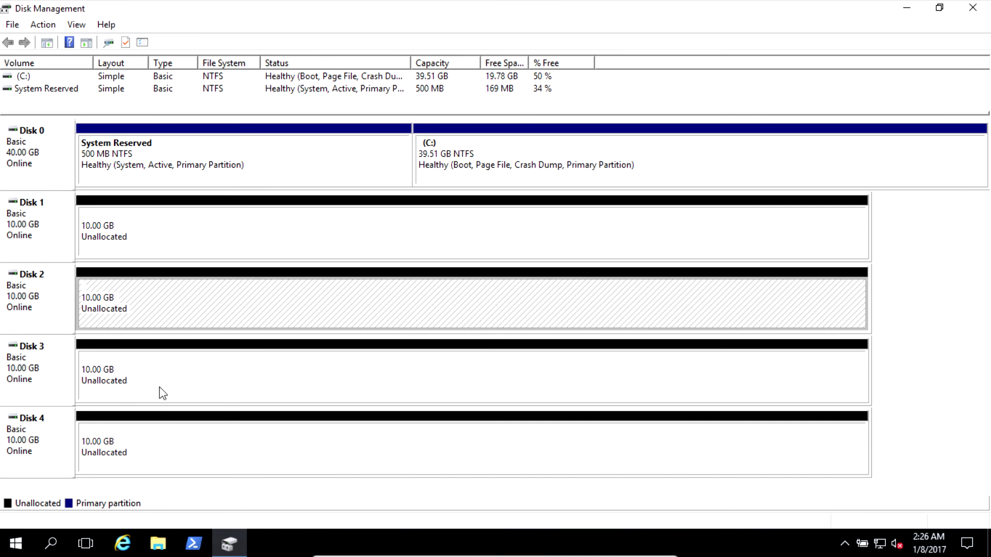
pyautogui.click(159, 439)
pyautogui.click(137, 313)
pyautogui.click(140, 238)
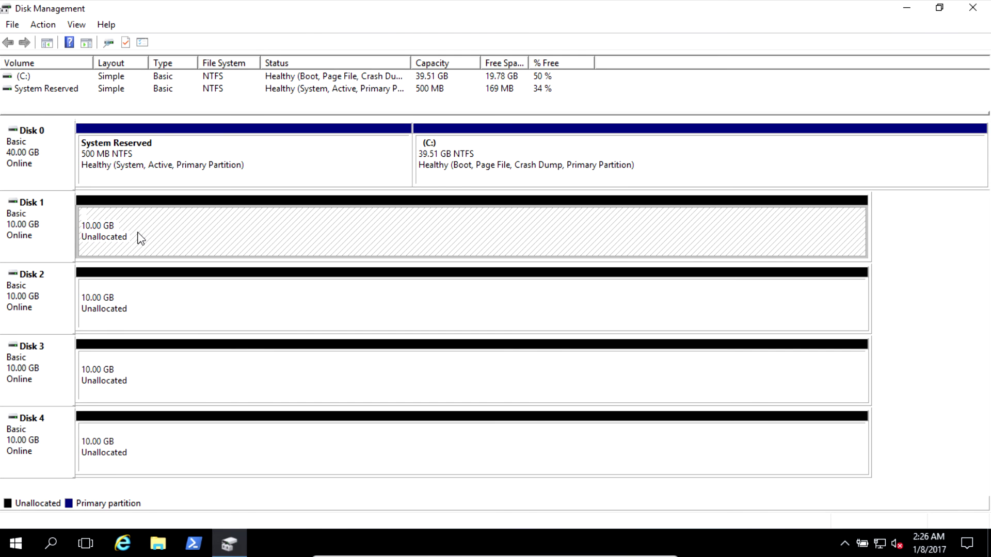
# - Start the New RAID-5 Volume wizard from Disk 1's unallocated space
pyautogui.rightClick(140, 237)
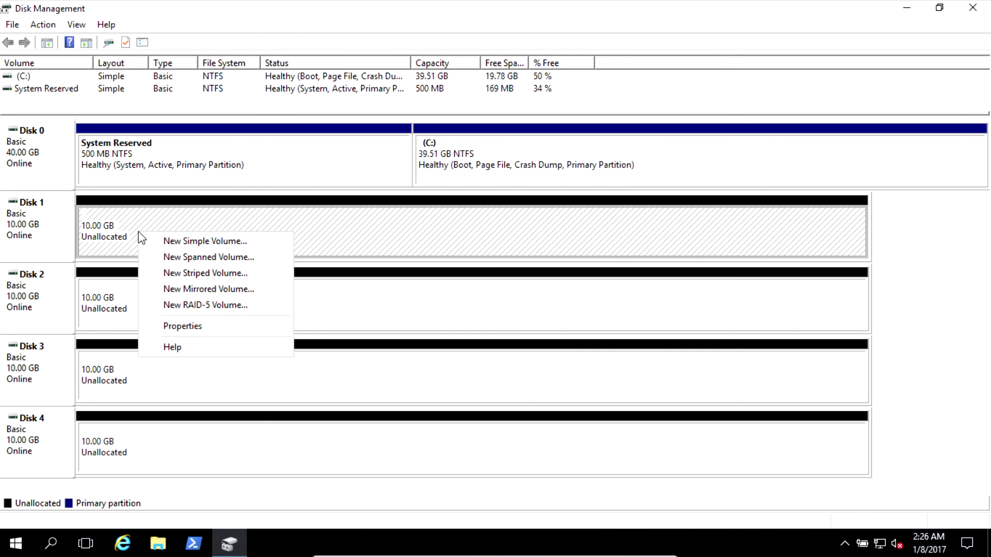
pyautogui.click(218, 304)
pyautogui.click(284, 349)
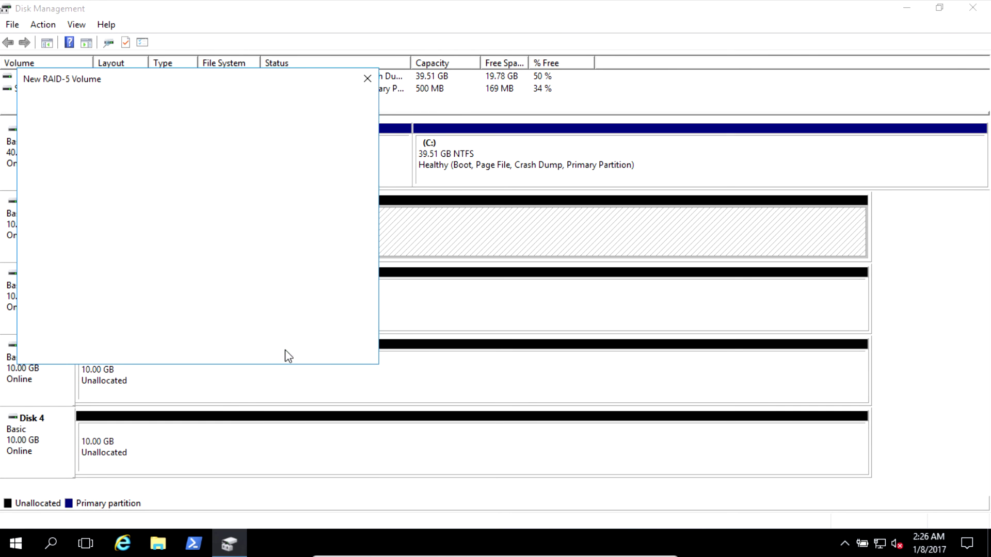
# - Add Disks 2 and 3 to the volume and remove Disk 4 again
pyautogui.click(121, 193)
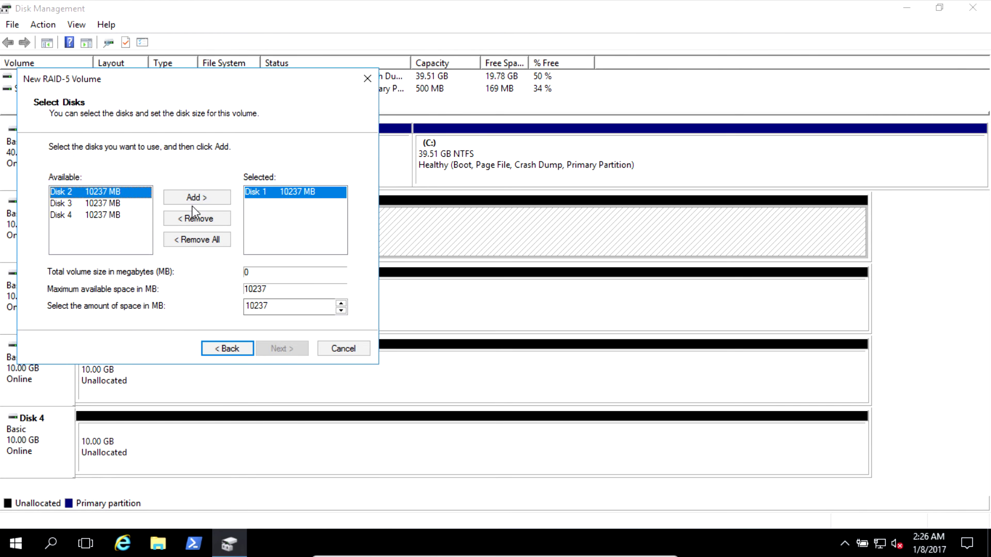
pyautogui.click(203, 199)
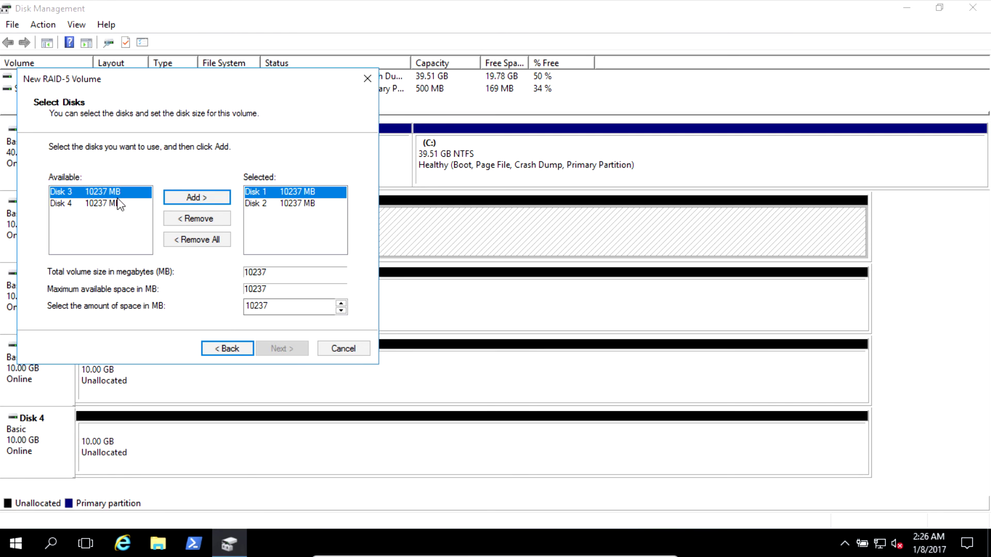
pyautogui.click(199, 200)
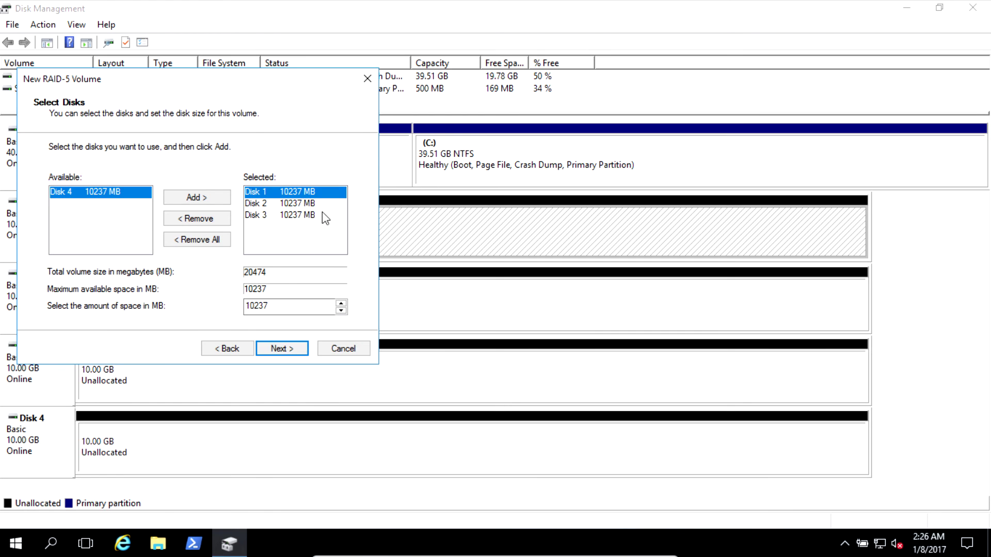
pyautogui.click(196, 198)
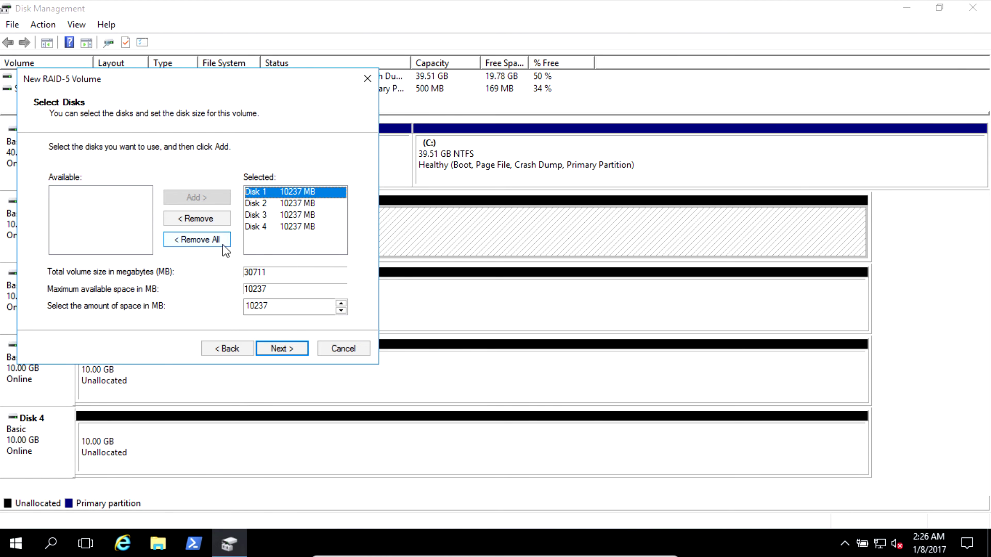
pyautogui.click(292, 228)
pyautogui.click(196, 219)
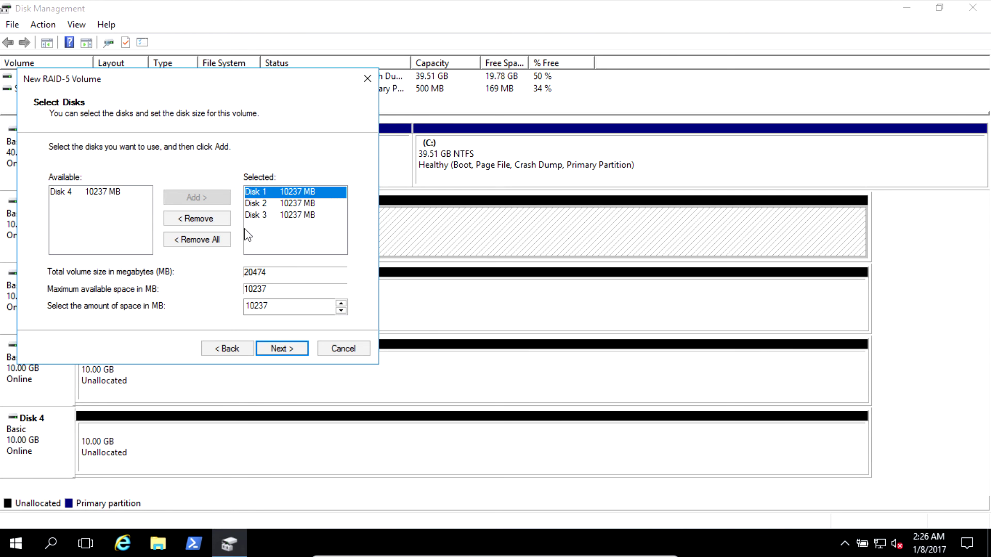
pyautogui.click(108, 194)
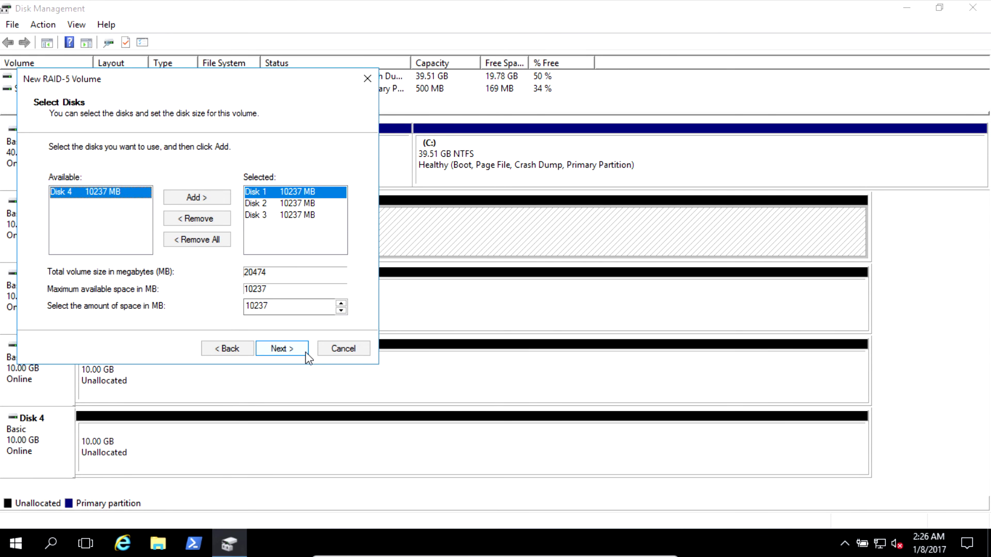
# - Keep drive letter D and label the volume MyRAID5-DISK
pyautogui.click(284, 352)
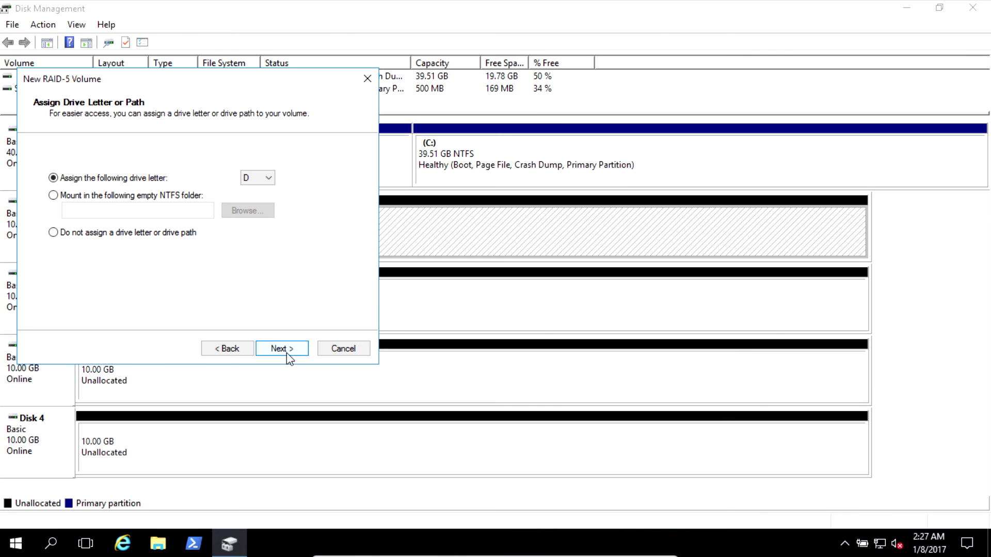
pyautogui.click(283, 349)
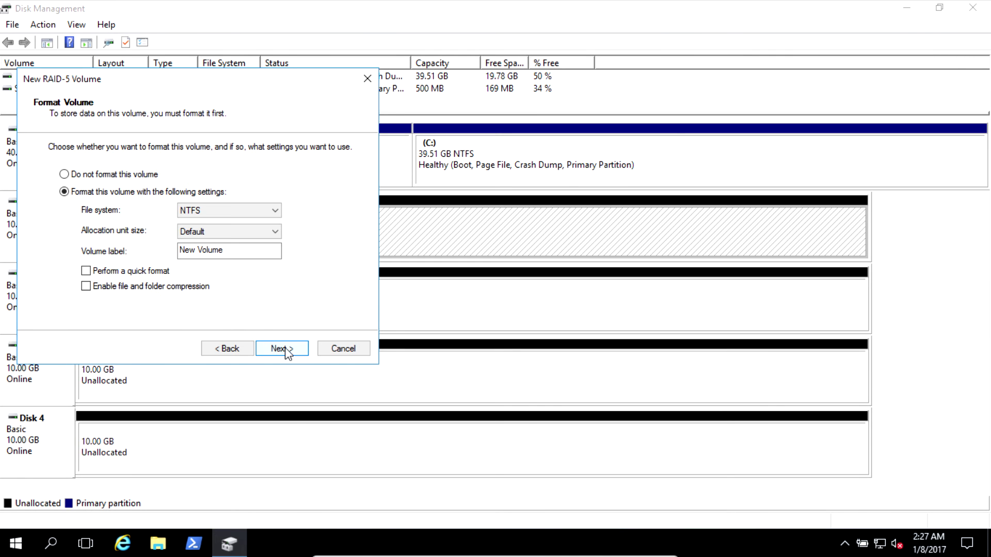
pyautogui.moveTo(237, 250); pyautogui.dragTo(123, 252)
pyautogui.write('MyDR')
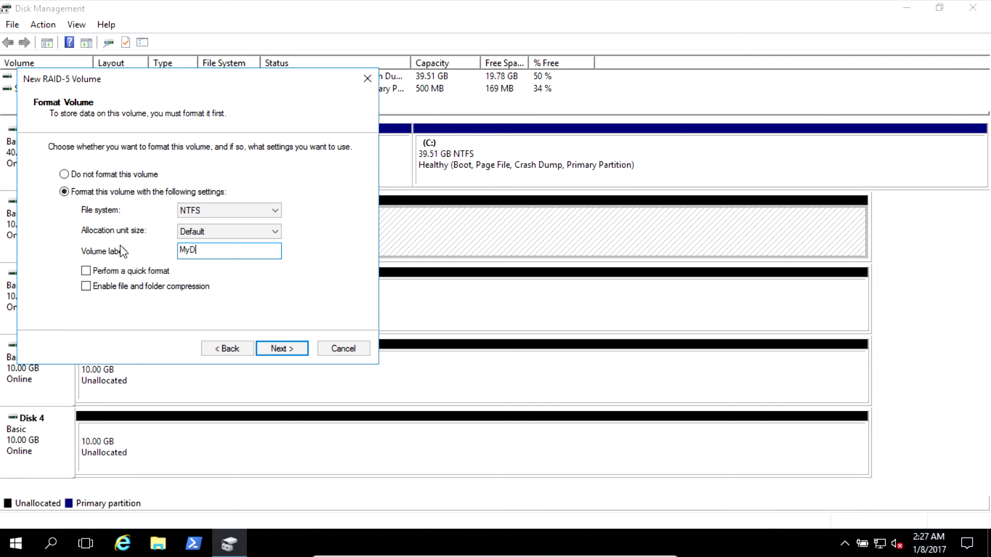
pyautogui.press('BackSpace')
pyautogui.press('BackSpace')
pyautogui.write('RAID5-DISK')
# - Enable quick format and finish the RAID-5 volume wizard
pyautogui.click(132, 274)
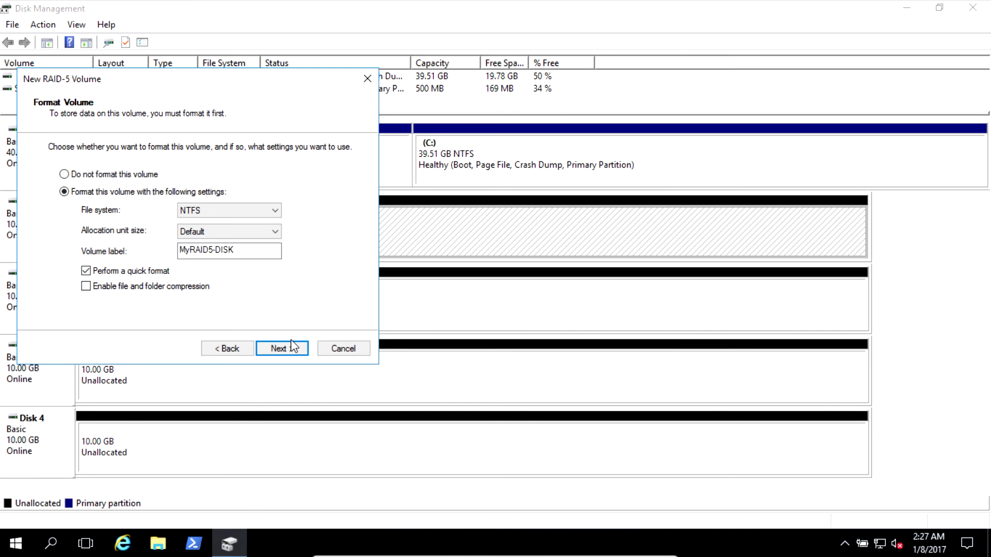
pyautogui.click(294, 348)
pyautogui.click(289, 353)
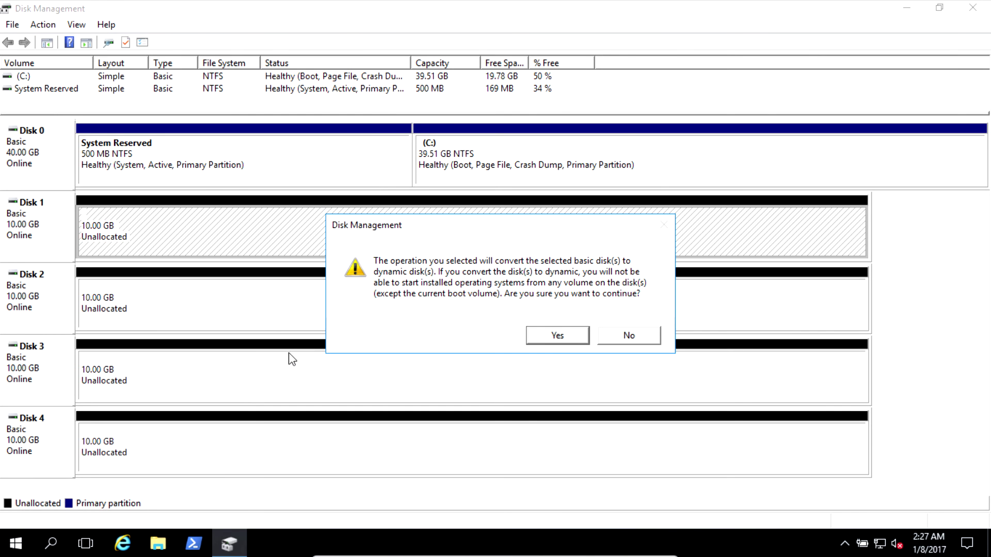
# - Approve the dynamic-disk conversion, check the resynching D: volume, then leave Disk Management
pyautogui.click(554, 336)
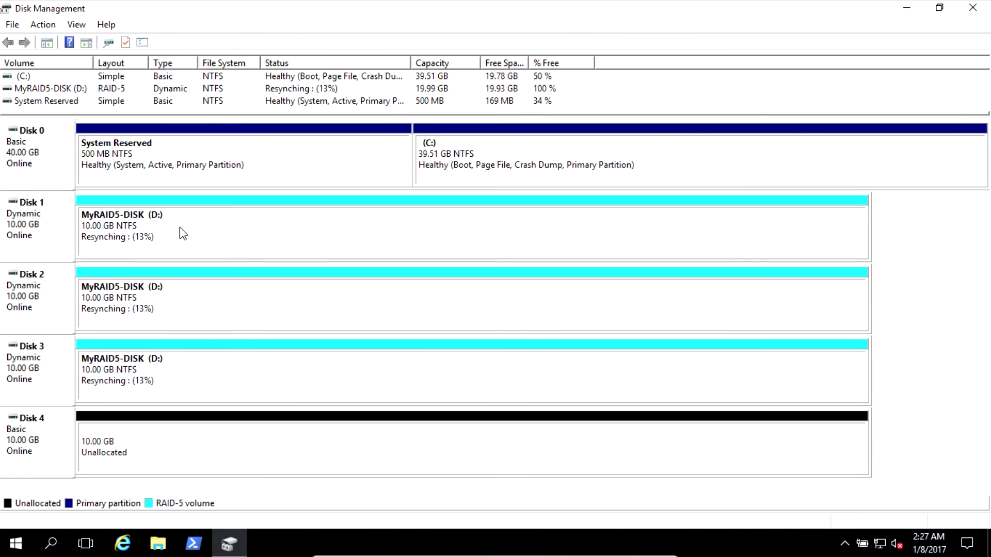
pyautogui.click(163, 225)
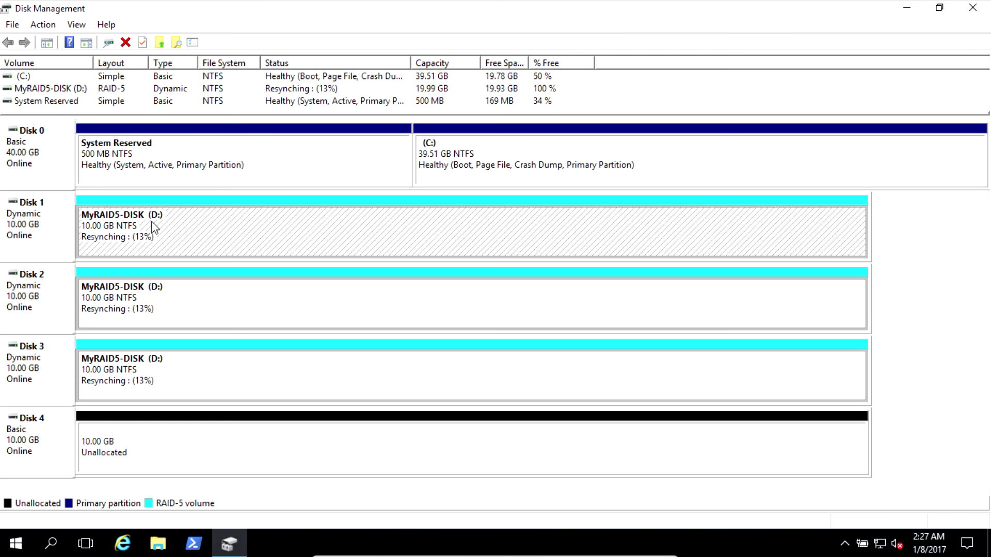
pyautogui.click(902, 8)
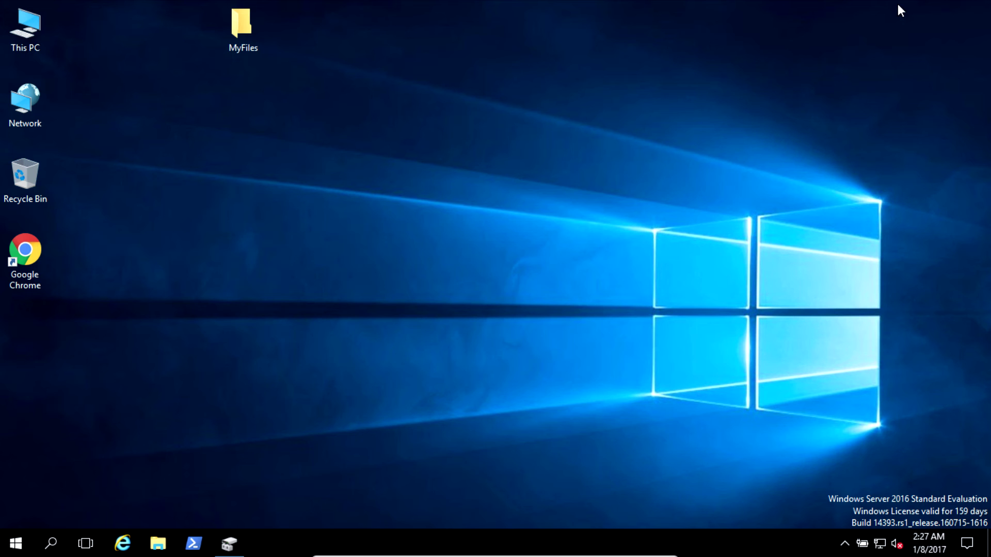
# - Open the MyRAID5-DISK (D:) drive from This PC
pyautogui.doubleClick(21, 27)
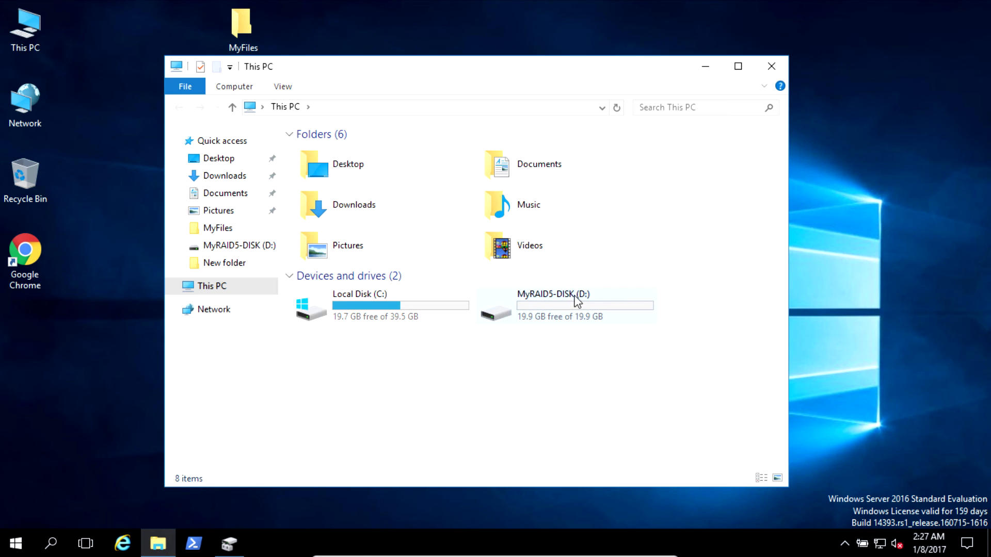
pyautogui.click(577, 302)
pyautogui.doubleClick(593, 316)
# - Create New folder, New folder (2) and New folder (3) on D:
pyautogui.rightClick(397, 256)
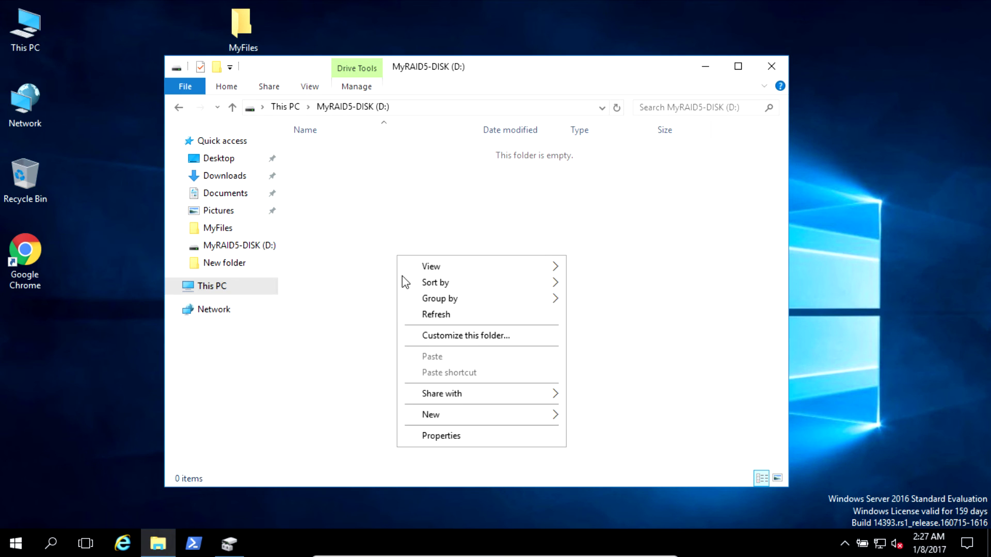
pyautogui.moveTo(531, 420)
pyautogui.click(601, 418)
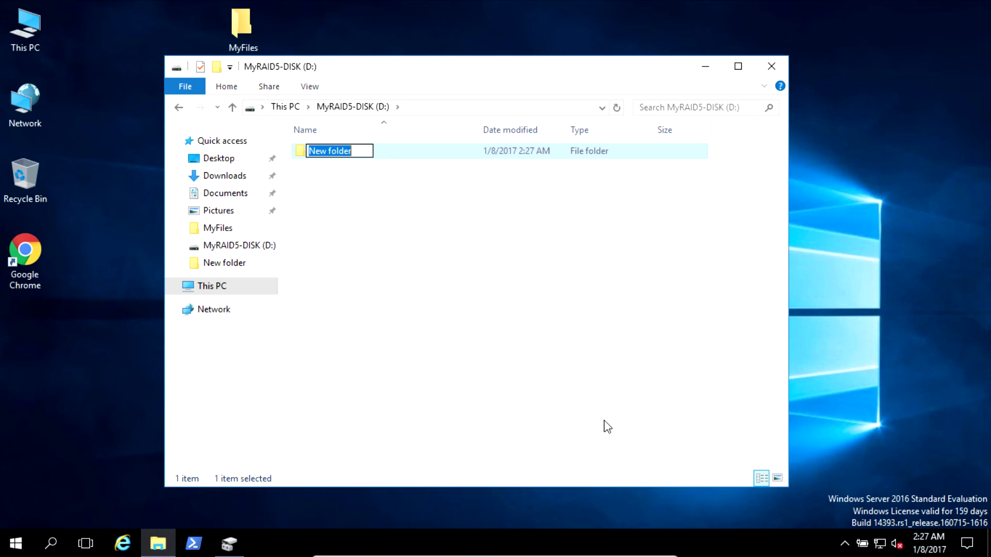
pyautogui.press('Return')
pyautogui.rightClick(436, 333)
pyautogui.moveTo(509, 303)
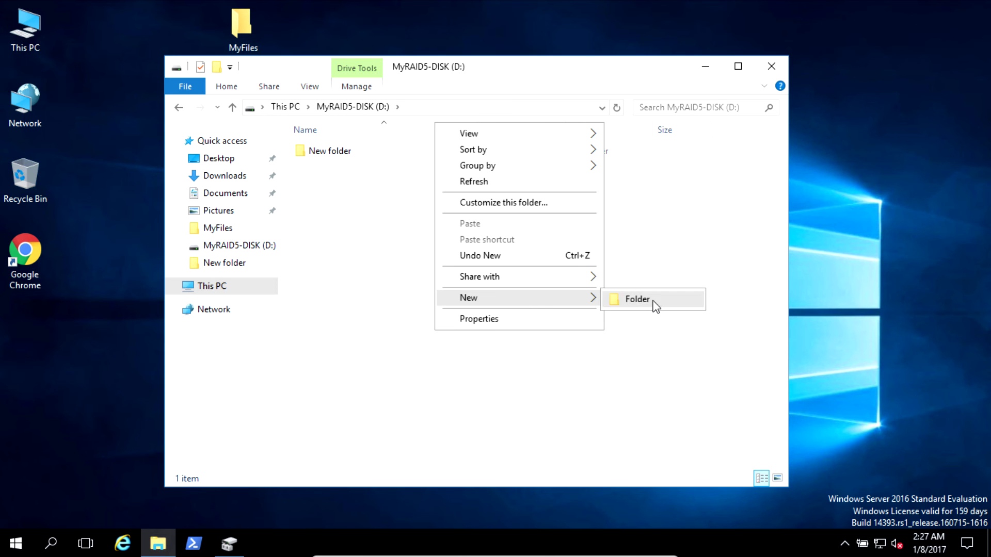
pyautogui.click(656, 304)
pyautogui.press('Return')
pyautogui.rightClick(481, 304)
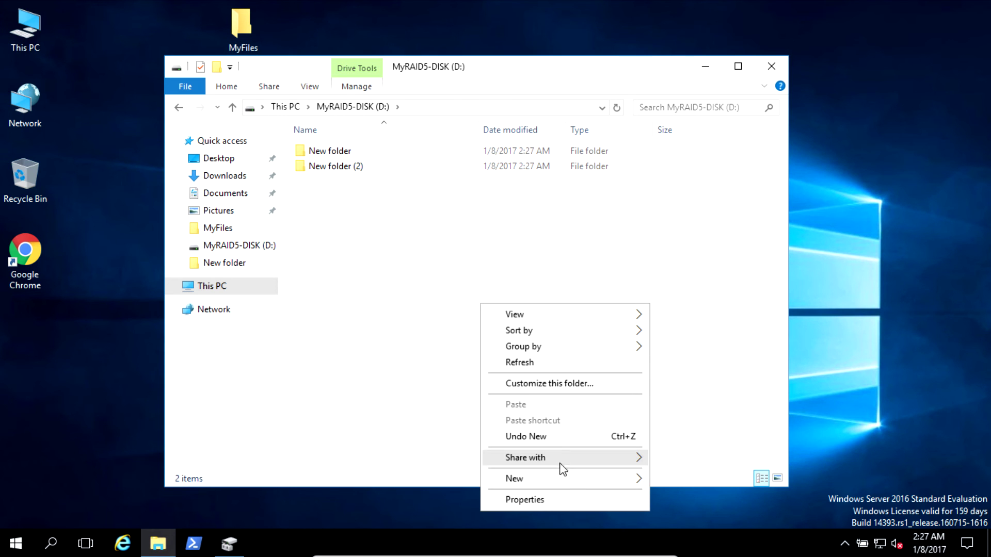
pyautogui.moveTo(568, 479)
pyautogui.click(678, 478)
pyautogui.press('Return')
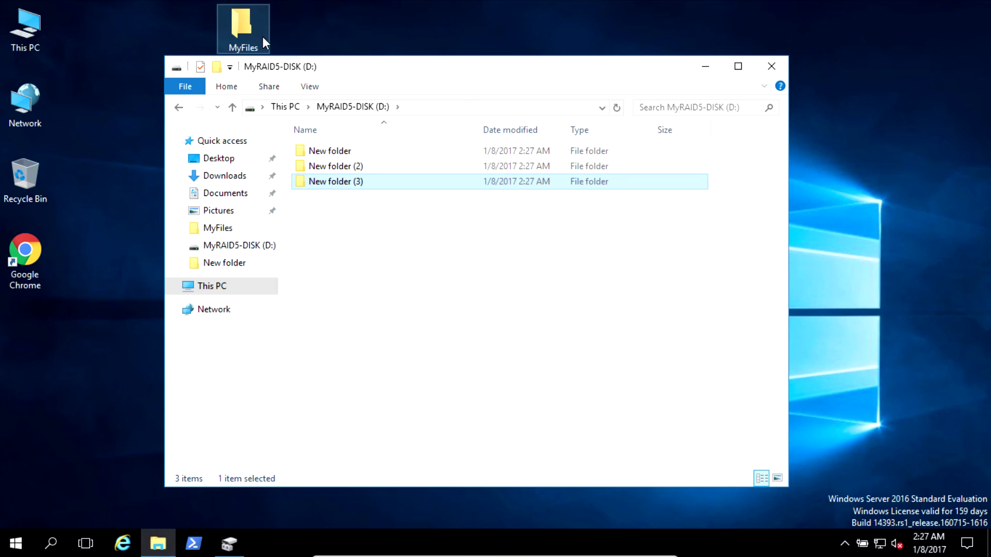
# - Copy the WindowsXPPro-English disc image from the MyFiles folder
pyautogui.doubleClick(263, 42)
pyautogui.click(387, 204)
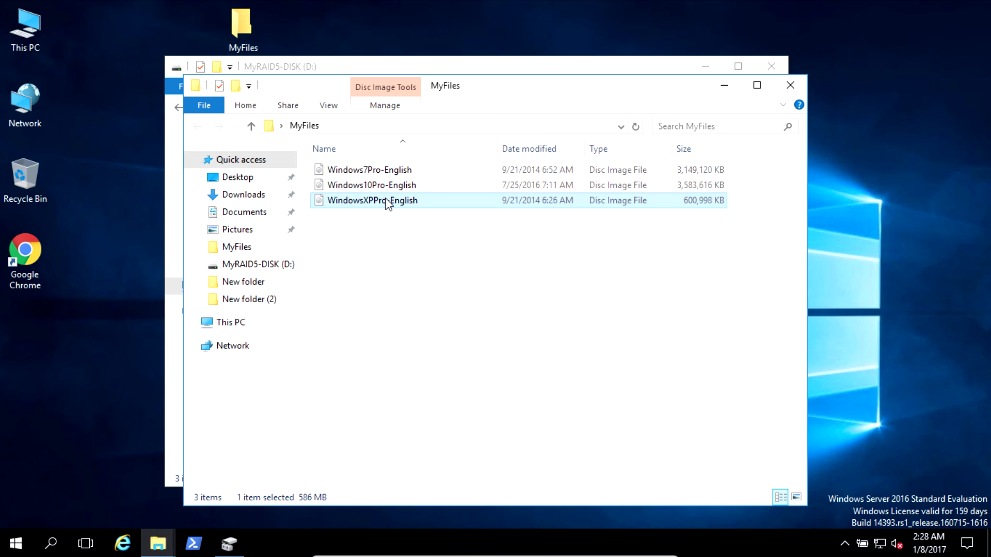
pyautogui.rightClick(388, 204)
pyautogui.click(444, 354)
# - Paste the WindowsXPPro-English image into D:, allow the copy, then switch to Disk Management
pyautogui.click(790, 84)
pyautogui.rightClick(487, 336)
pyautogui.click(536, 229)
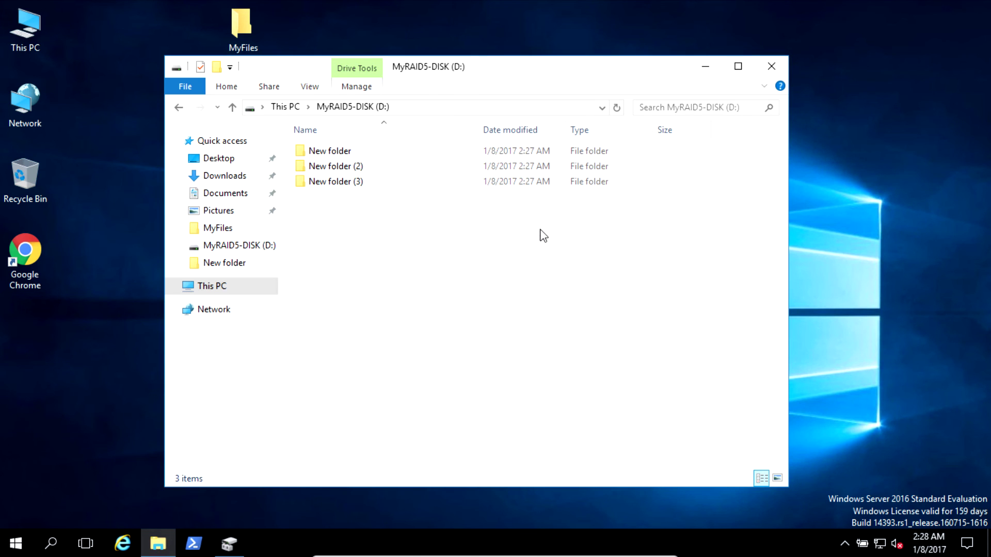
pyautogui.click(236, 177)
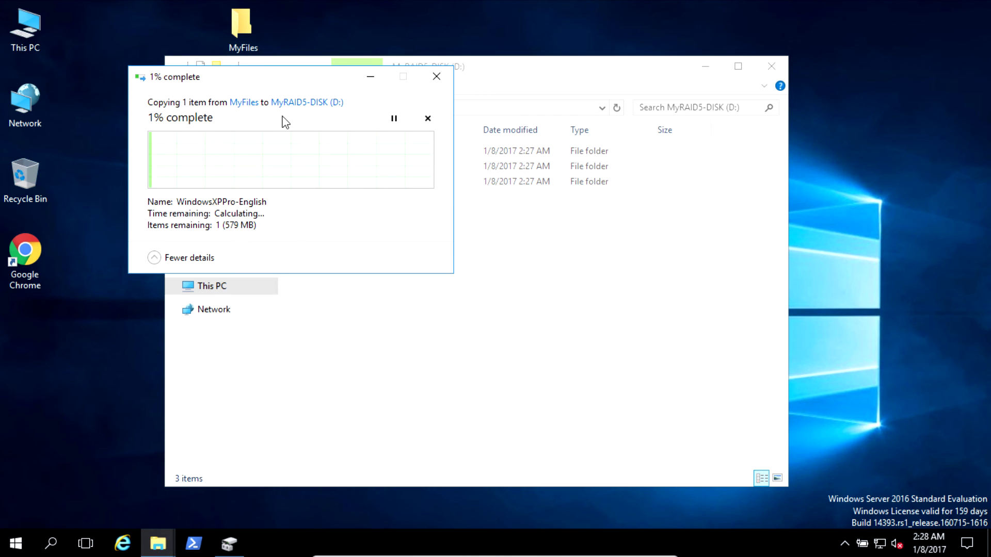
pyautogui.moveTo(294, 79); pyautogui.dragTo(487, 222)
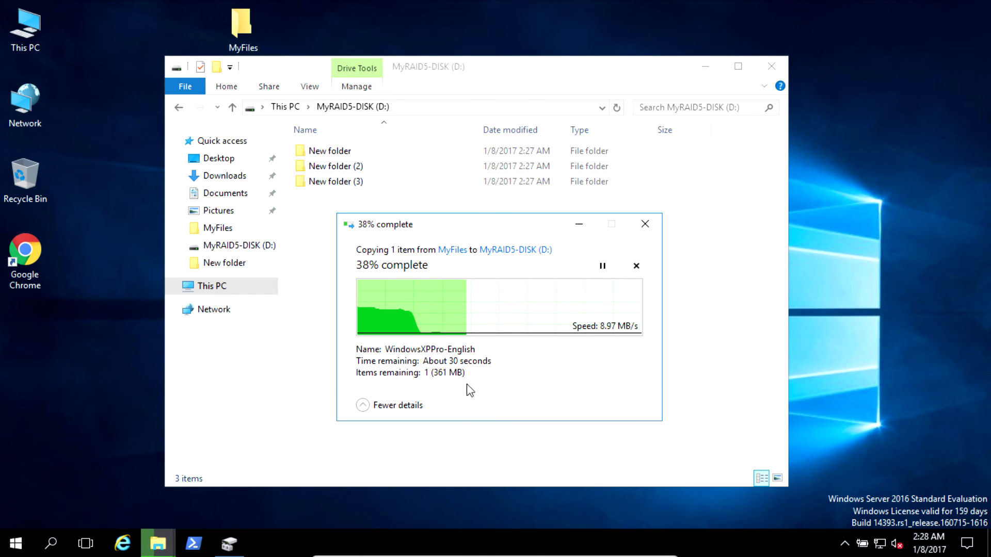
pyautogui.click(229, 543)
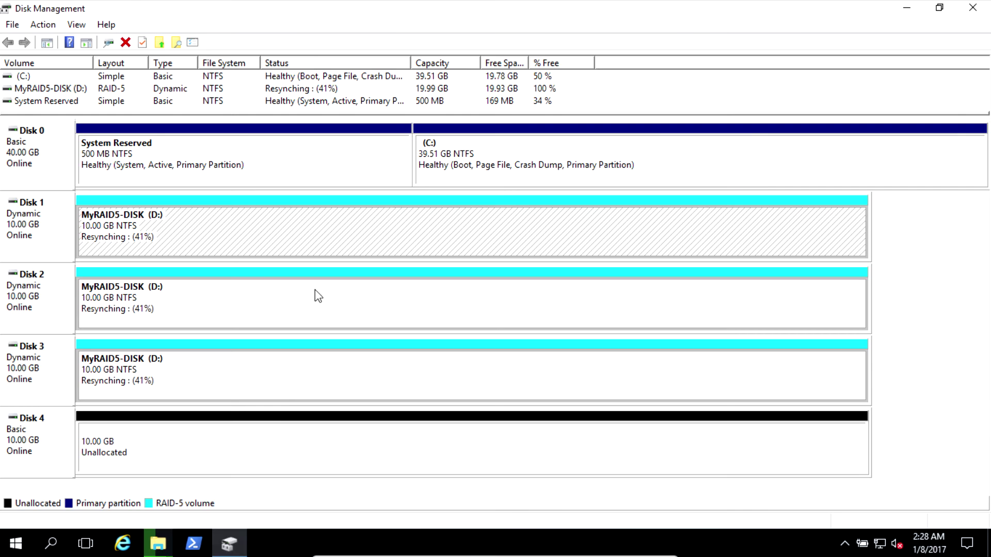
# - Inspect the D: volume's regions and list row showing Resynching at 41%, then minimize Disk Management
pyautogui.click(222, 305)
pyautogui.click(237, 244)
pyautogui.click(243, 316)
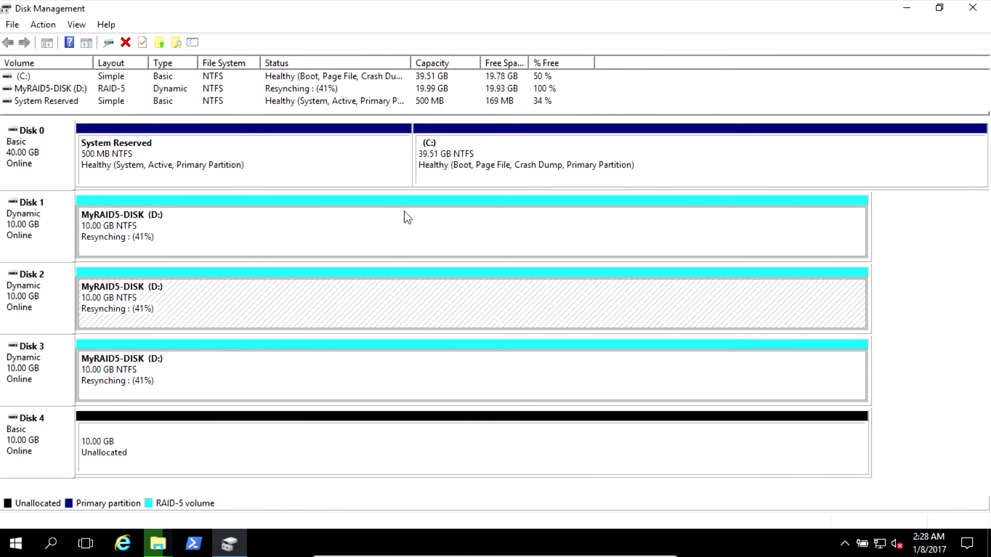
pyautogui.click(64, 92)
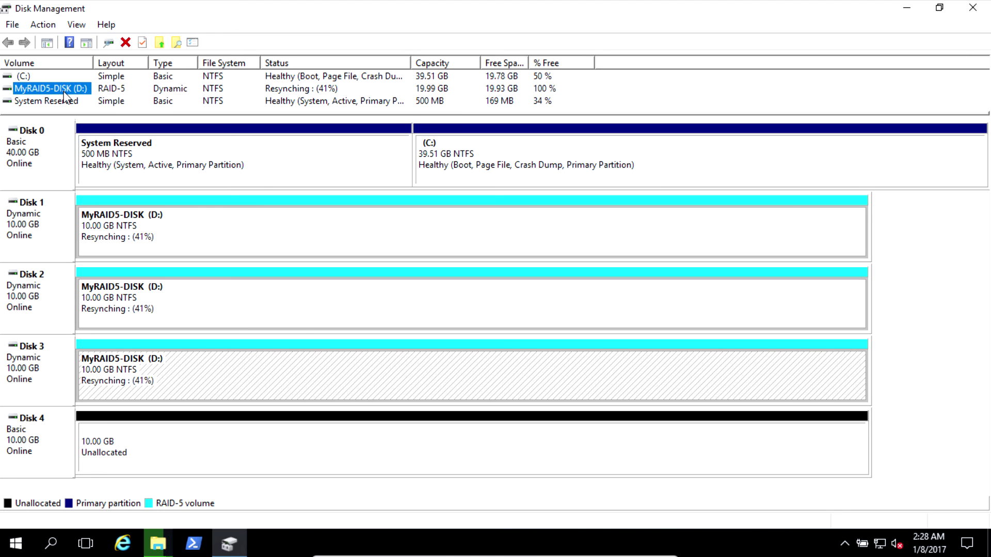
pyautogui.click(121, 295)
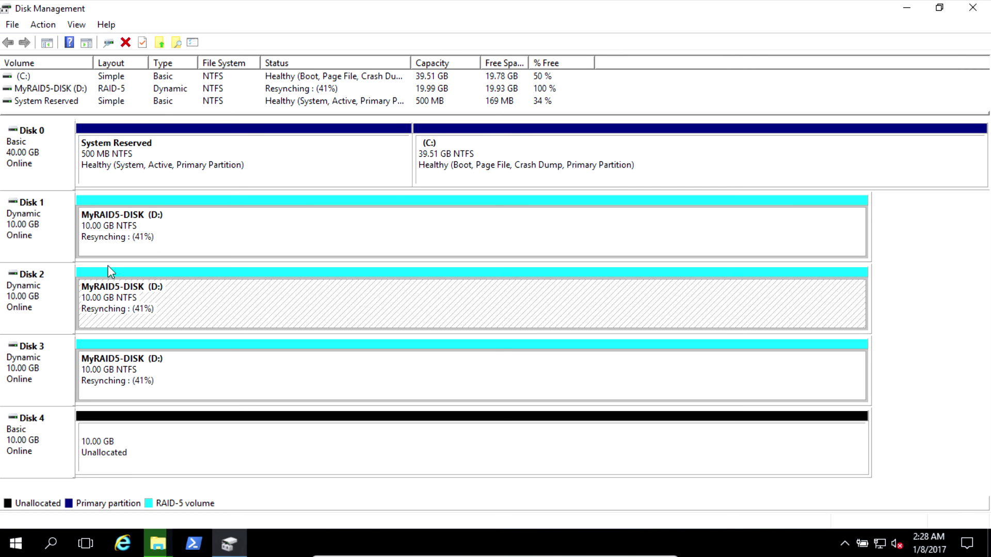
pyautogui.click(42, 294)
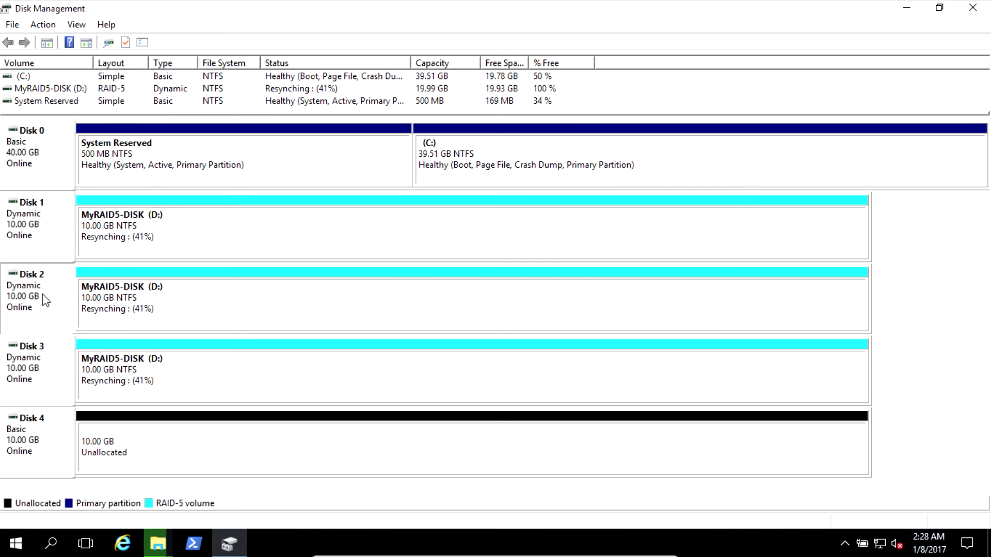
pyautogui.click(192, 308)
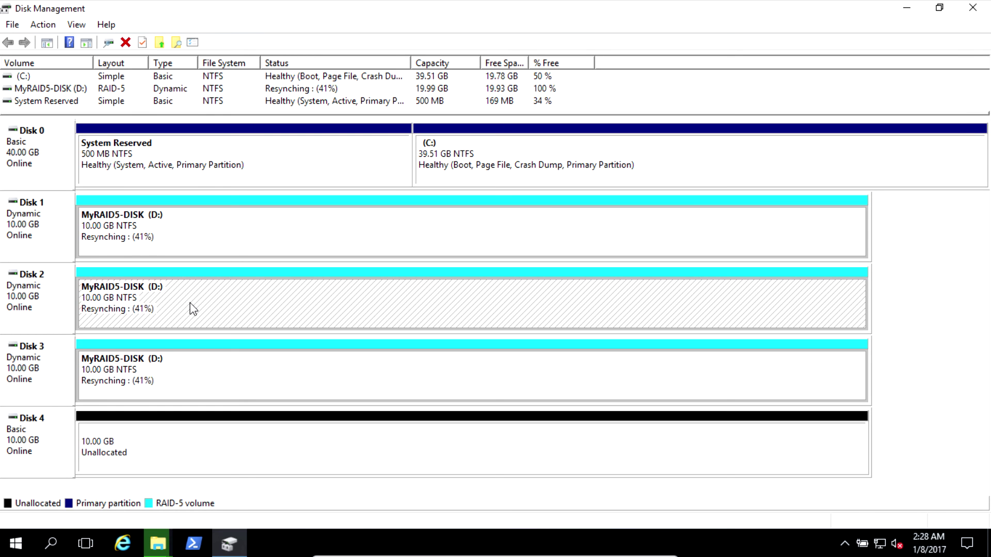
pyautogui.click(195, 246)
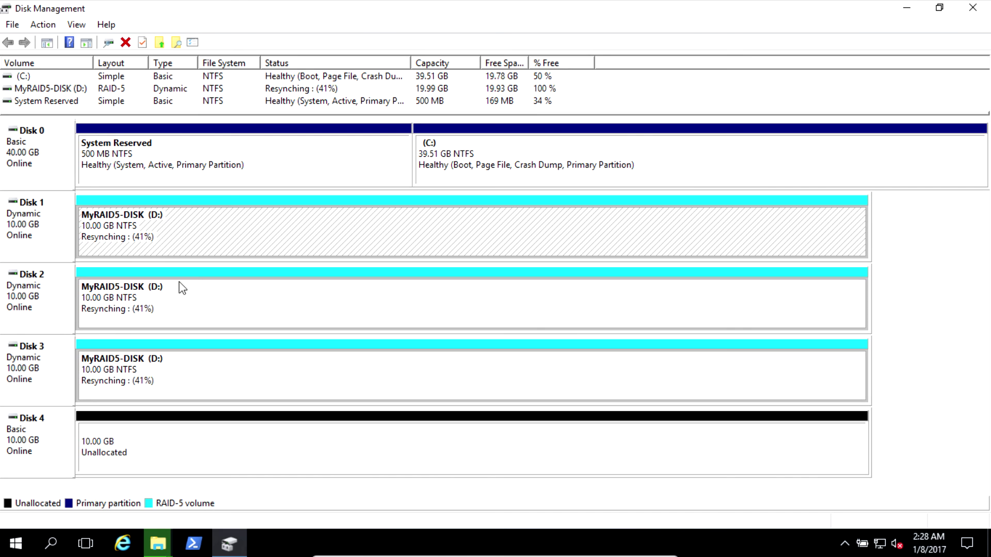
pyautogui.click(916, 8)
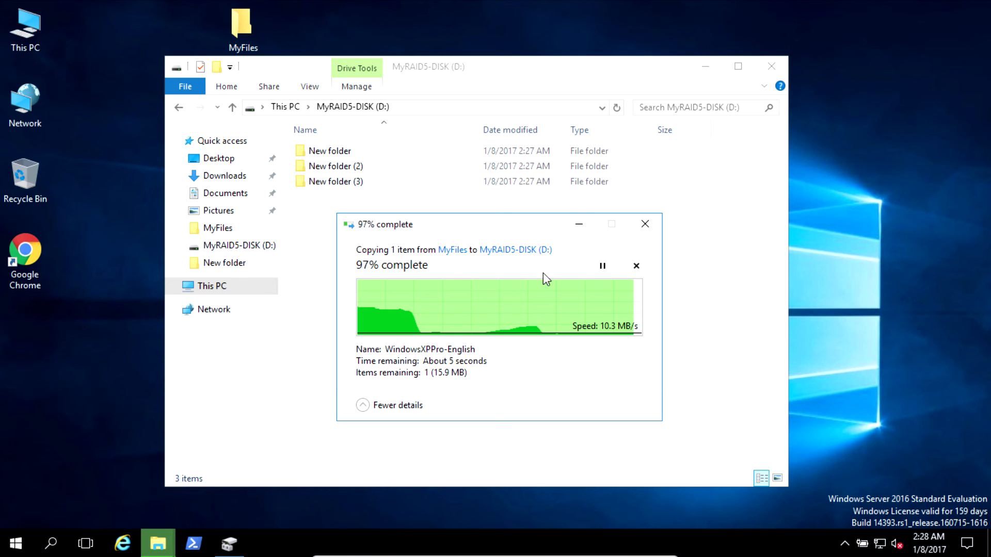
# - Wait for the 586 MB image copy to complete and select the copied file on D:
pyautogui.moveTo(510, 223); pyautogui.dragTo(503, 222)
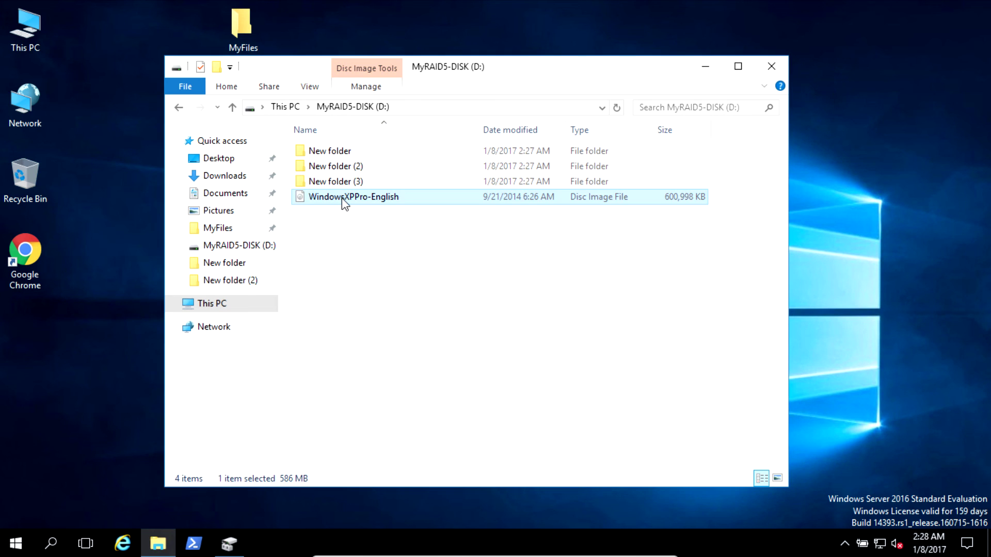
pyautogui.click(380, 266)
pyautogui.click(376, 201)
pyautogui.click(231, 550)
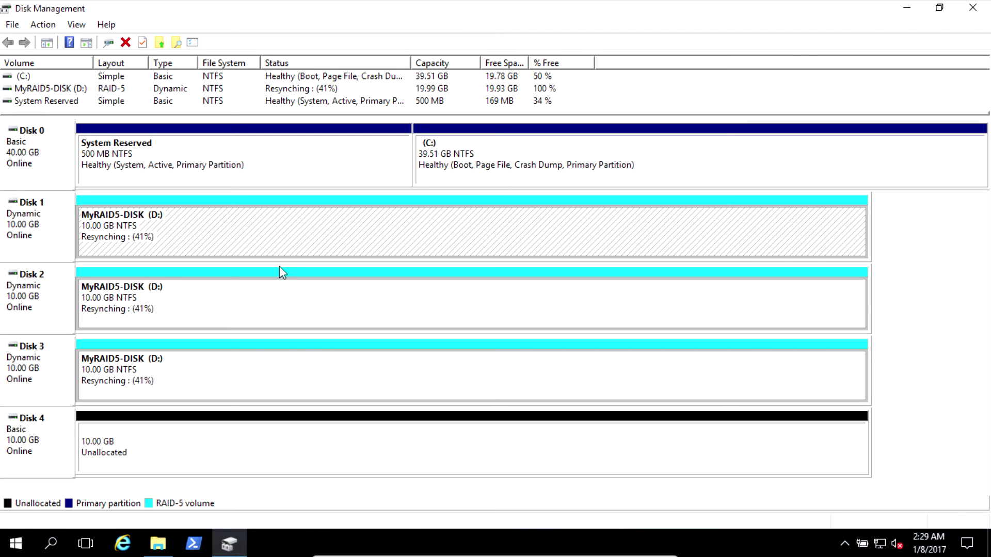
# - Recheck the D: regions on Disks 1, 2 and 3 until the volume reports Healthy
pyautogui.click(245, 294)
pyautogui.click(257, 250)
pyautogui.click(288, 295)
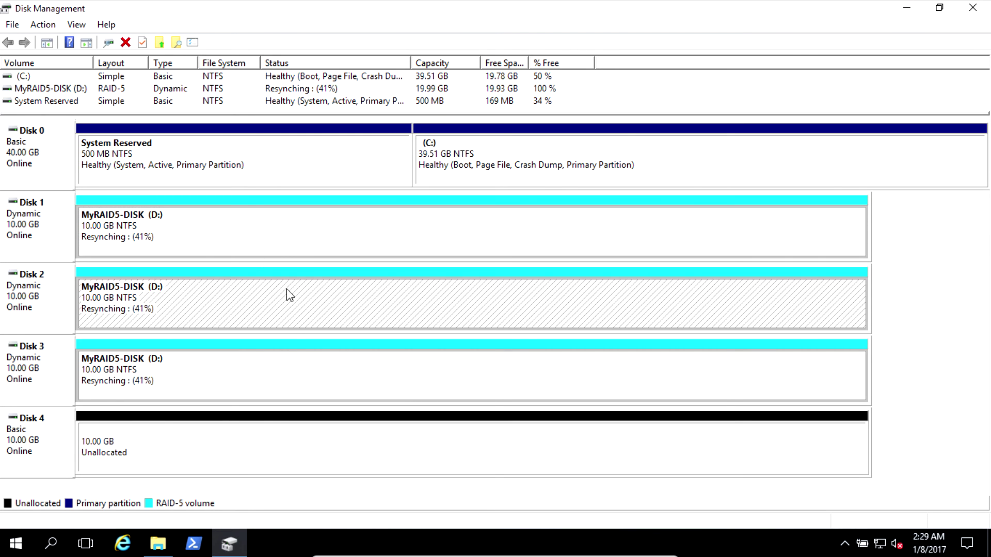
pyautogui.click(889, 288)
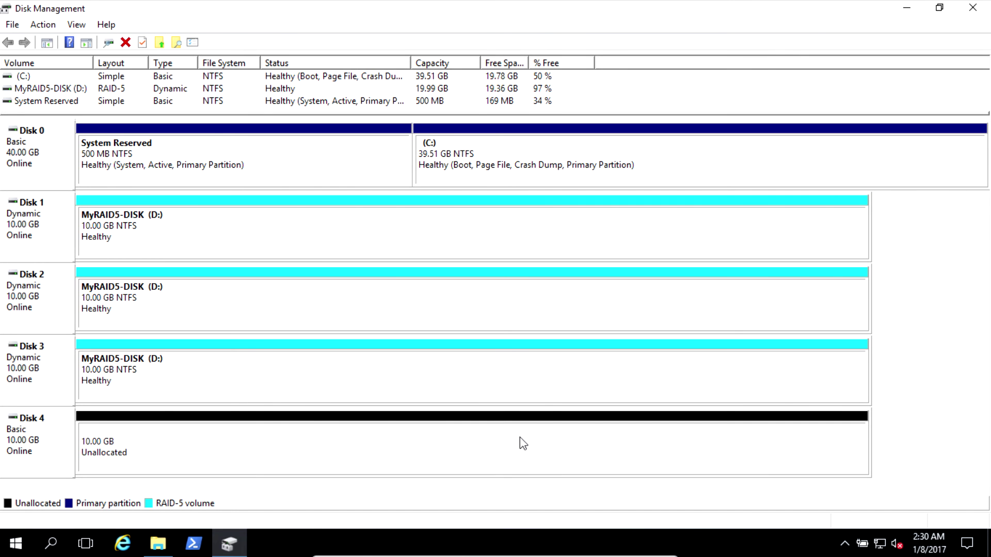
pyautogui.click(261, 295)
pyautogui.click(236, 375)
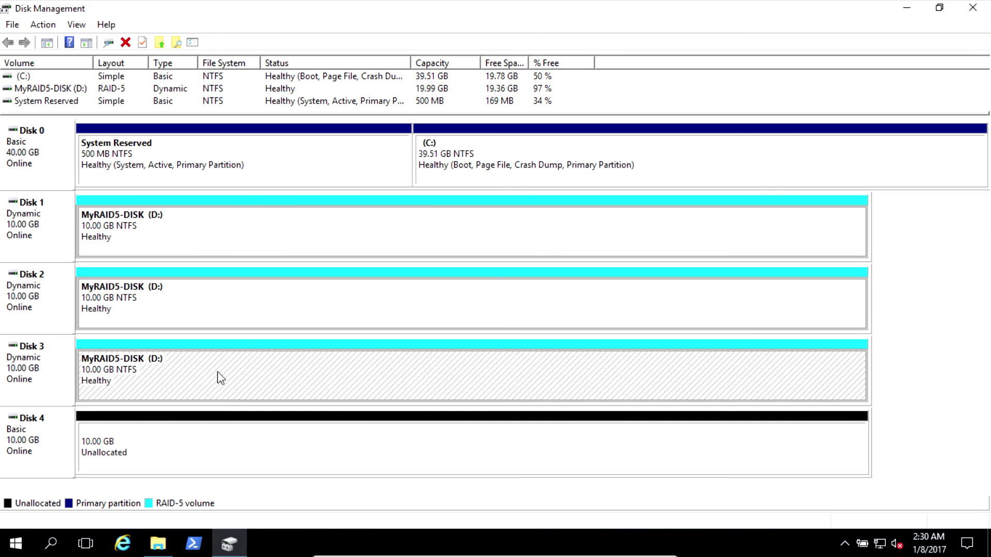
pyautogui.click(16, 542)
# - Shut down the server with shutdown reason Other (Unplanned)
pyautogui.click(15, 509)
pyautogui.click(79, 448)
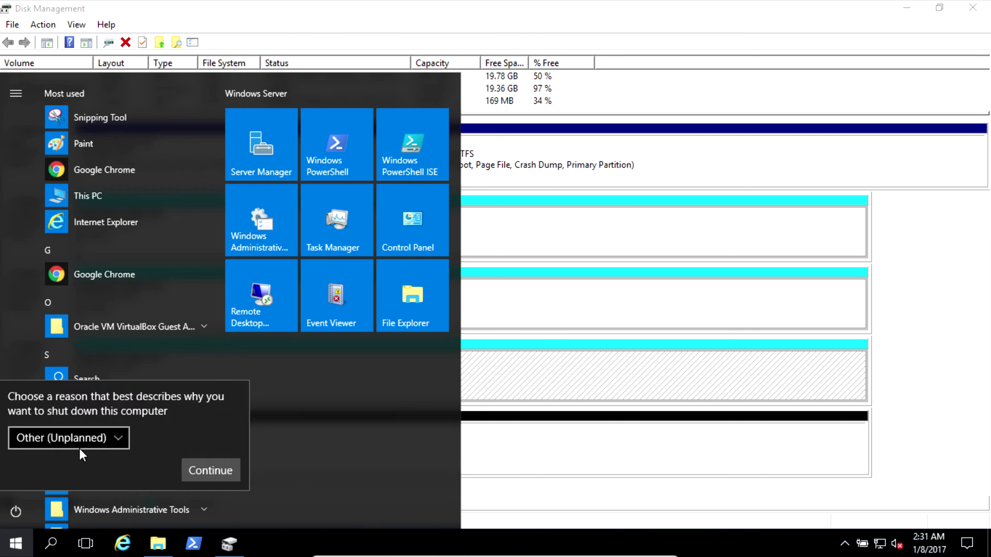
pyautogui.click(210, 469)
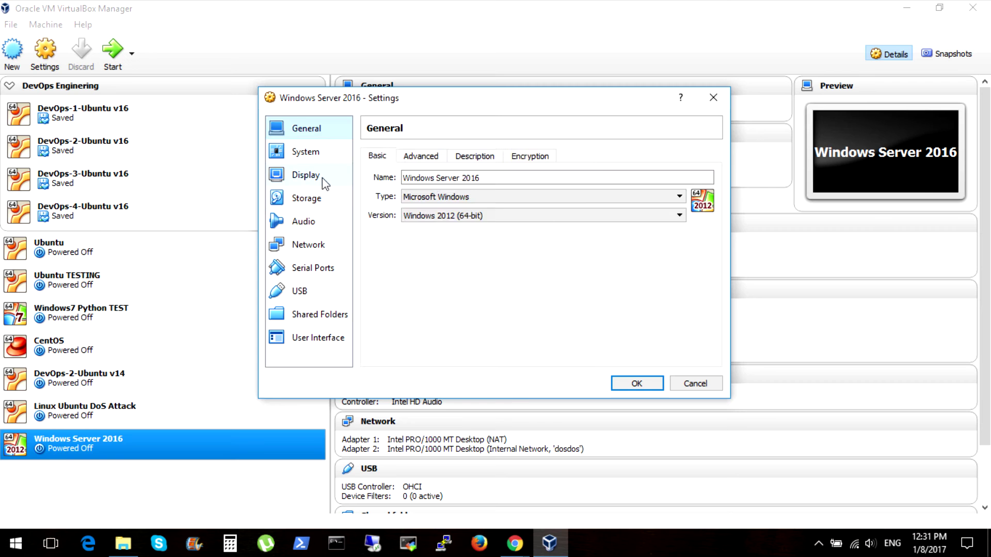
# - Detach DD3.vdi in the VM's storage settings and boot the VM again
pyautogui.click(307, 198)
pyautogui.click(409, 241)
pyautogui.click(473, 360)
pyautogui.click(636, 384)
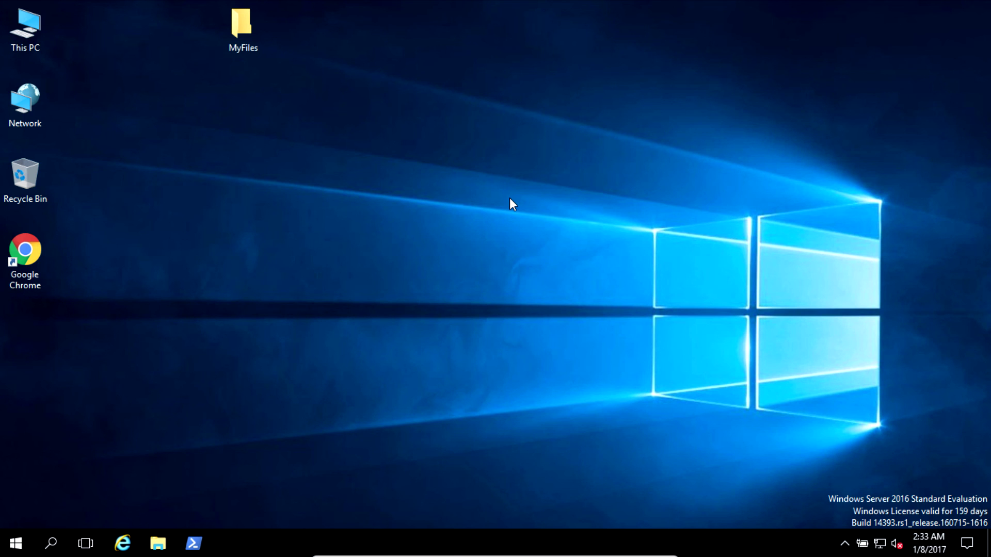
# - Open MyRAID5-DISK (D:) from This PC and verify its three folders and the WindowsXPPro-English image
pyautogui.click(32, 39)
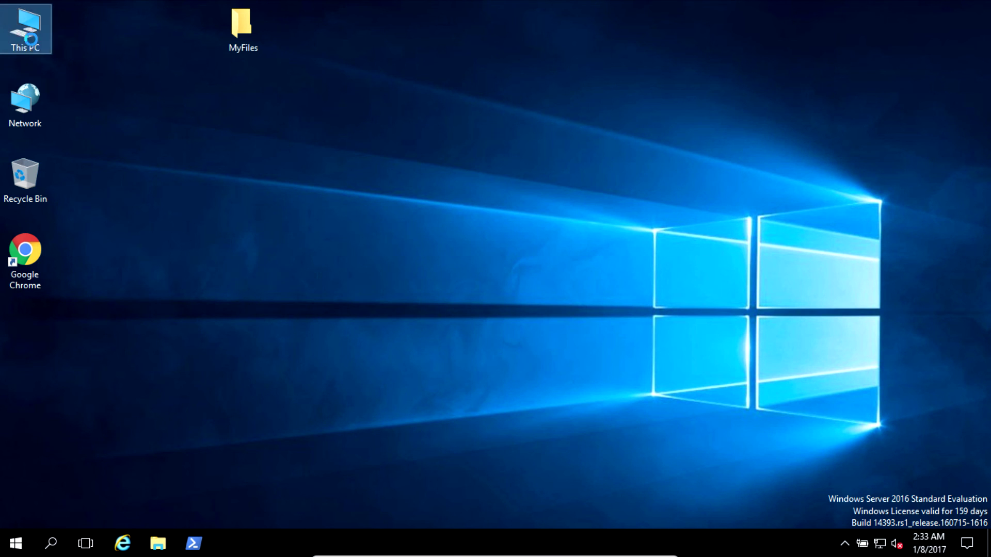
pyautogui.click(514, 261)
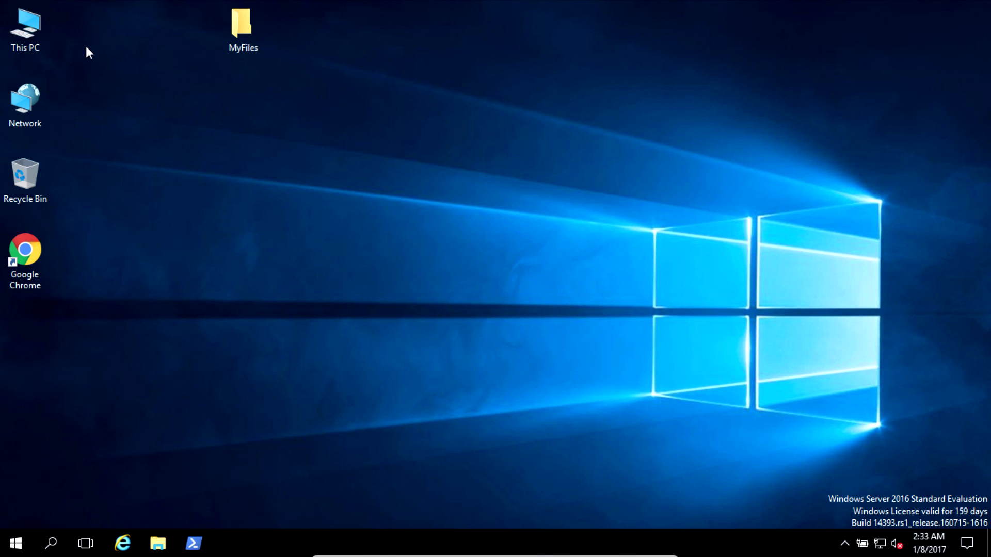
pyautogui.doubleClick(29, 29)
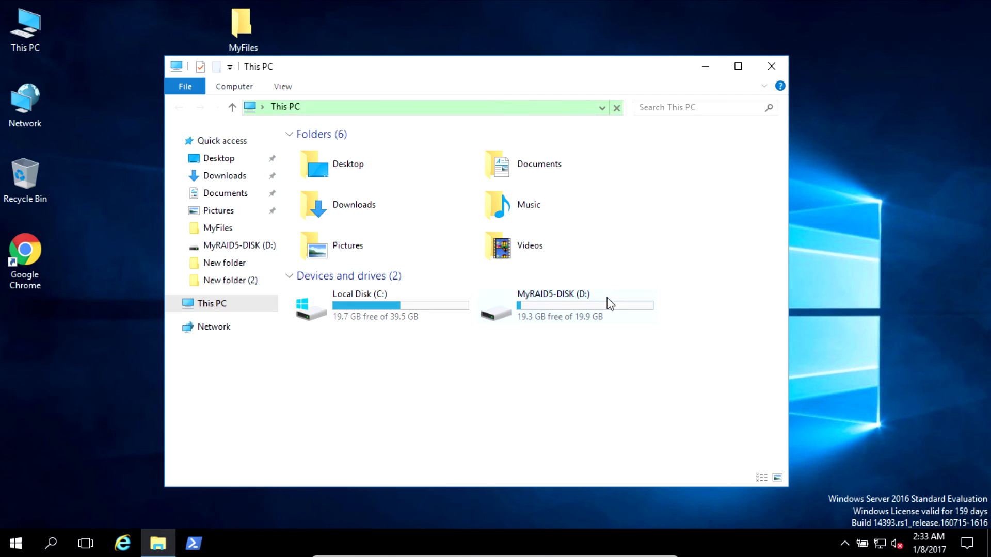
pyautogui.click(609, 304)
pyautogui.doubleClick(574, 308)
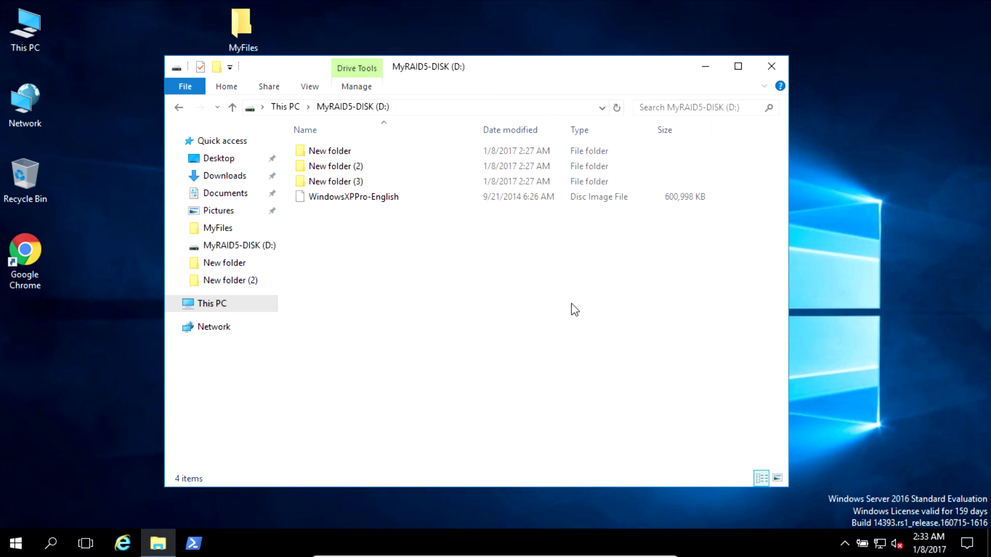
pyautogui.click(378, 202)
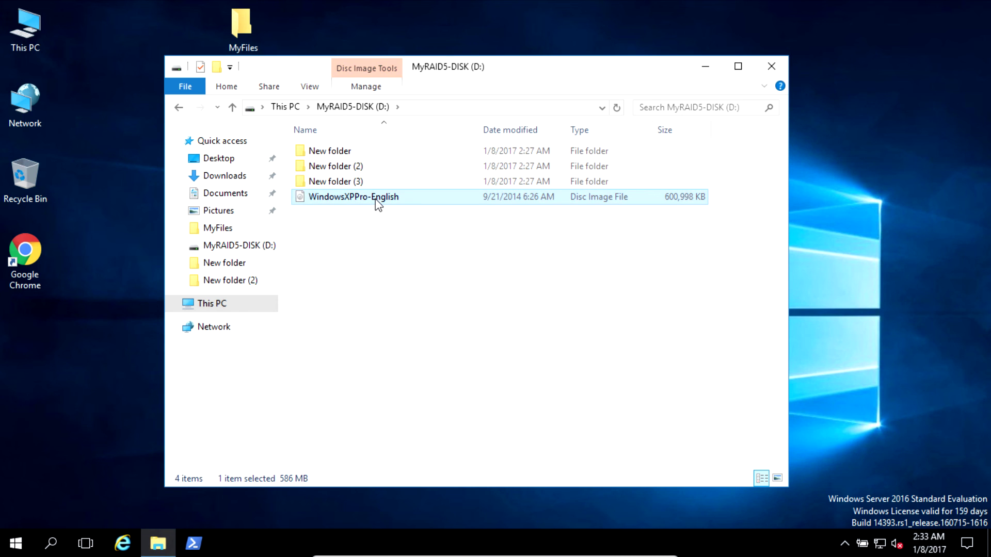
pyautogui.click(336, 153)
pyautogui.click(341, 197)
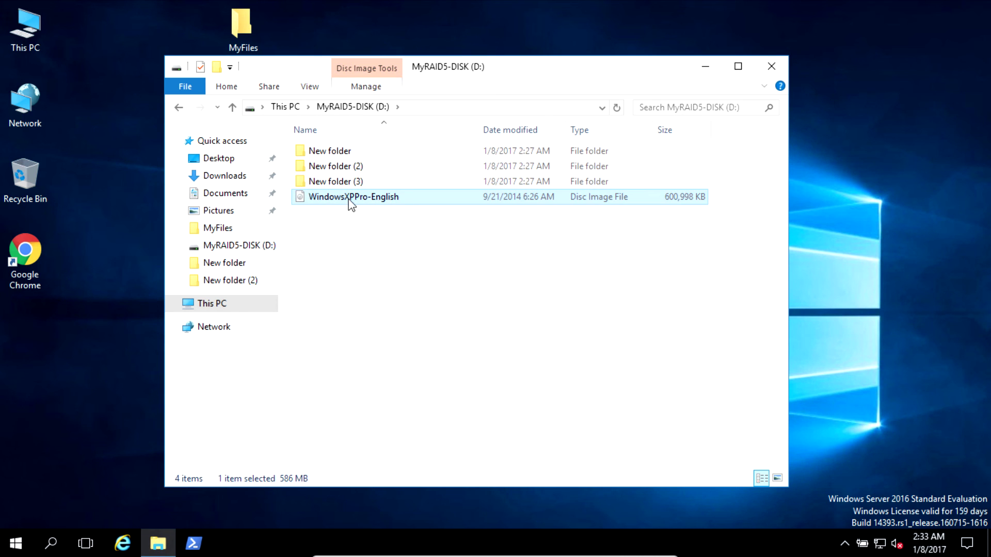
pyautogui.click(771, 66)
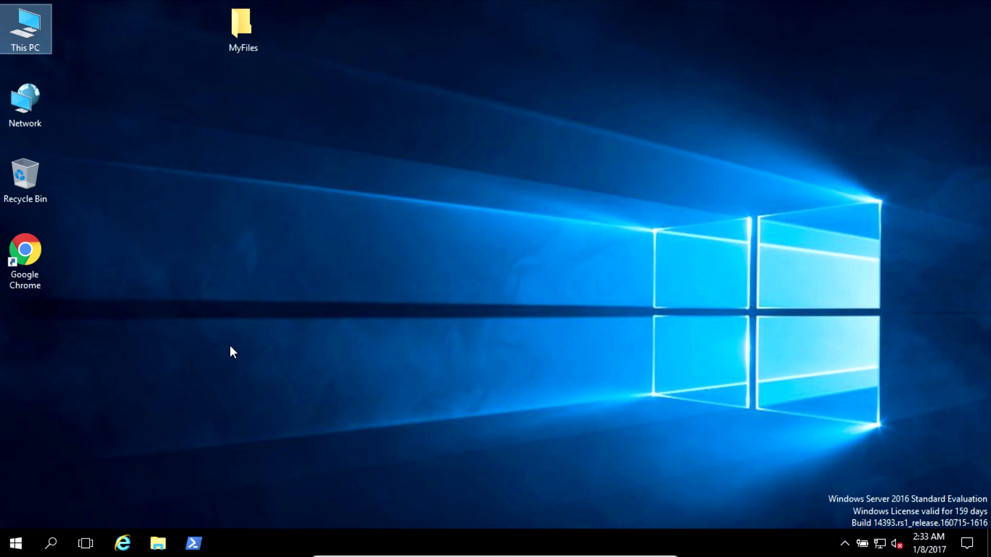
pyautogui.click(15, 543)
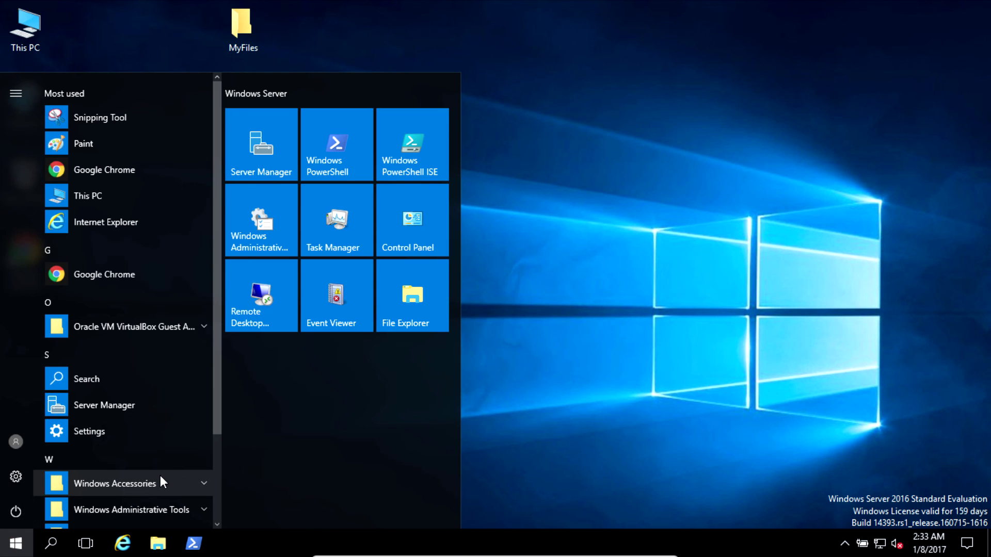
# - Launch Disk Management with diskmgmt.msc, maximized, with the disk pane enlarged to show Disk 3 and Missing
pyautogui.press('Escape')
pyautogui.write('d')
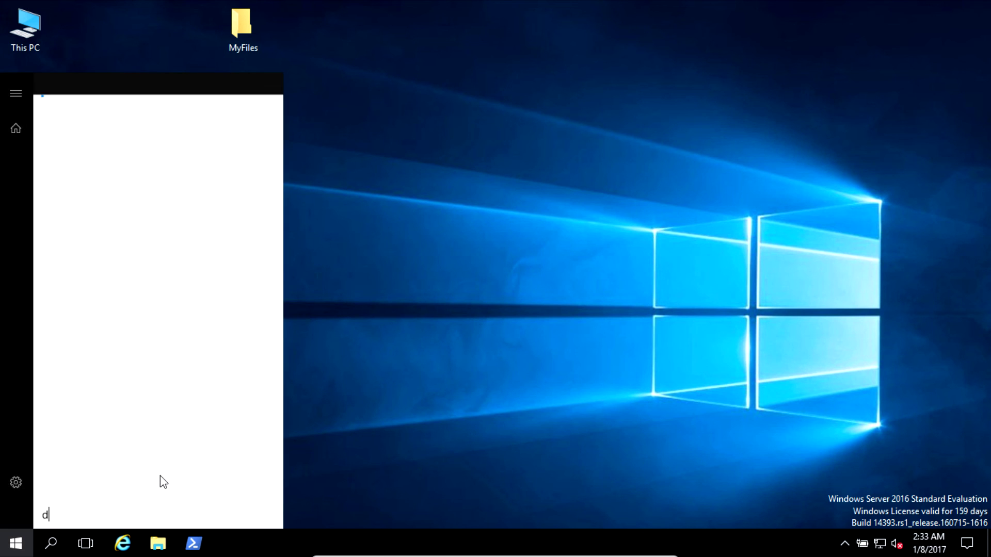
pyautogui.write('iskmgm')
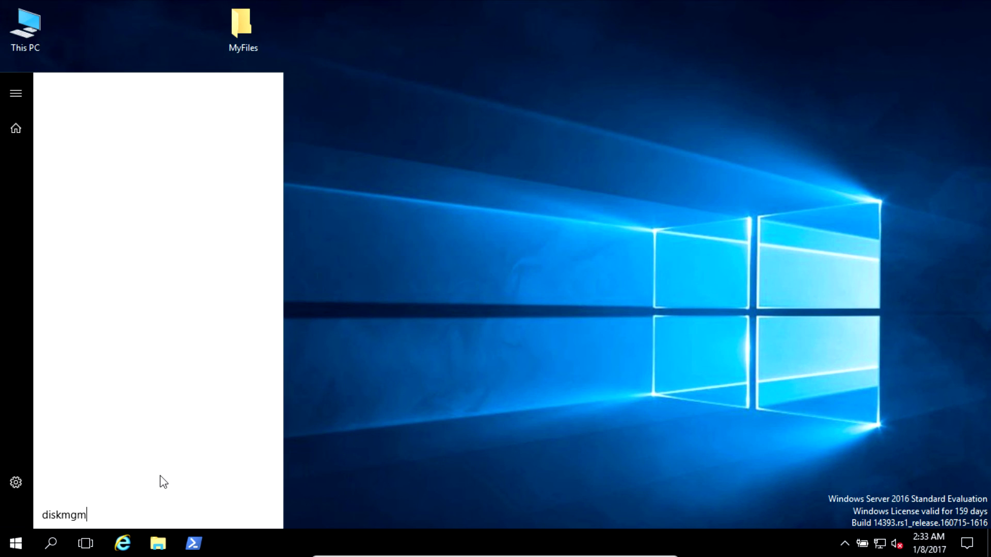
pyautogui.write('t.msc')
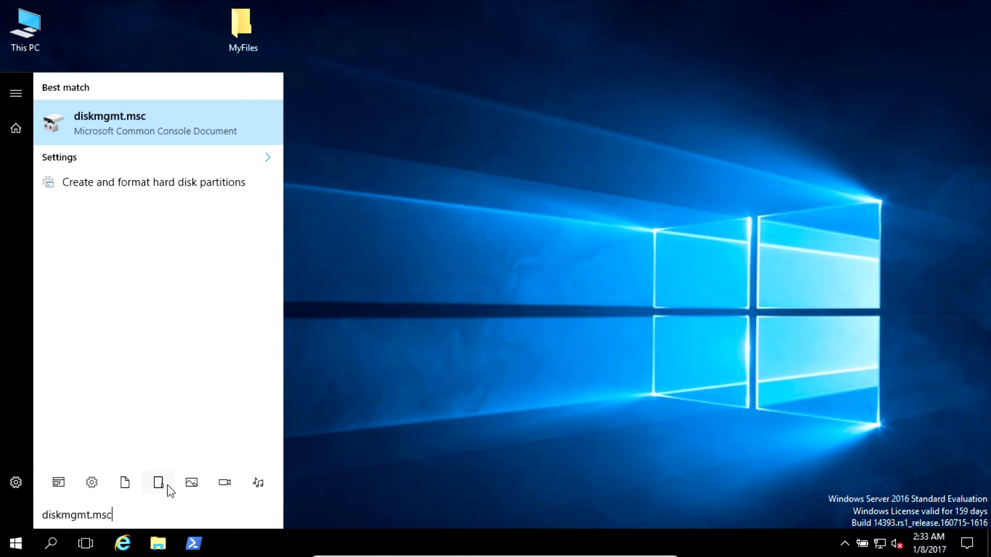
pyautogui.press('Return')
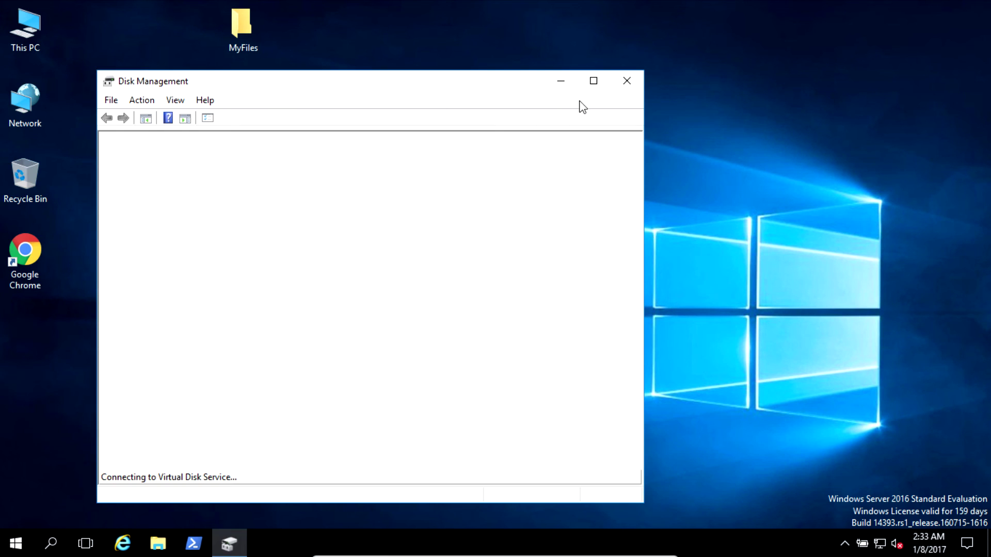
pyautogui.click(594, 82)
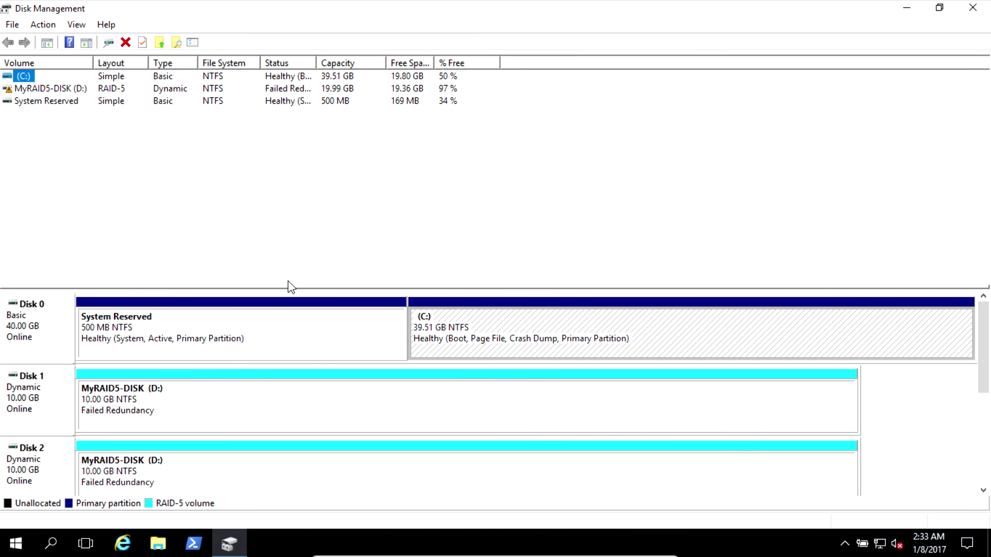
pyautogui.moveTo(285, 288); pyautogui.dragTo(303, 142)
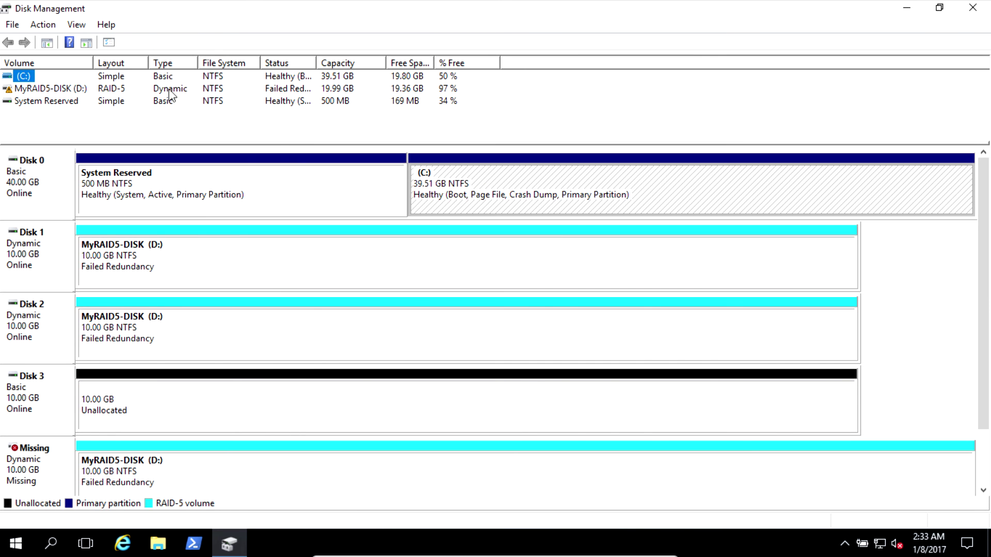
# - Widen the Status column, inspect Disk 3's unallocated space and the Missing disk, then bring up the RAID-5 volume's actions
pyautogui.click(51, 88)
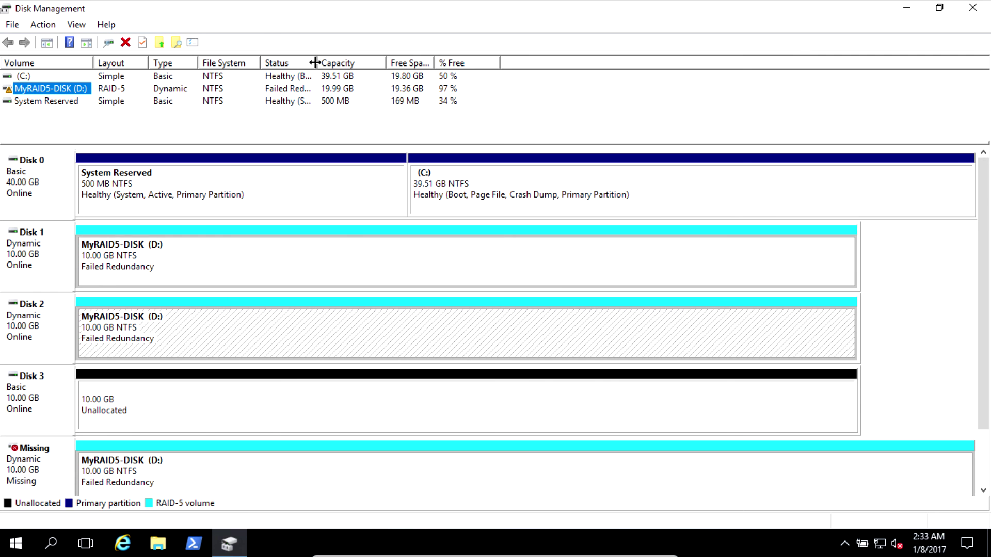
pyautogui.moveTo(316, 62); pyautogui.dragTo(412, 63)
pyautogui.click(151, 271)
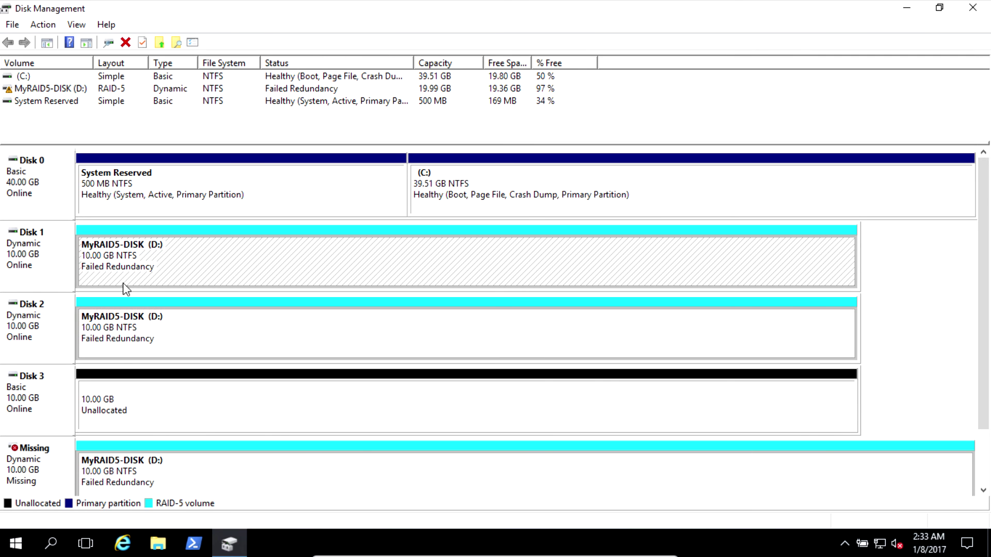
pyautogui.click(120, 412)
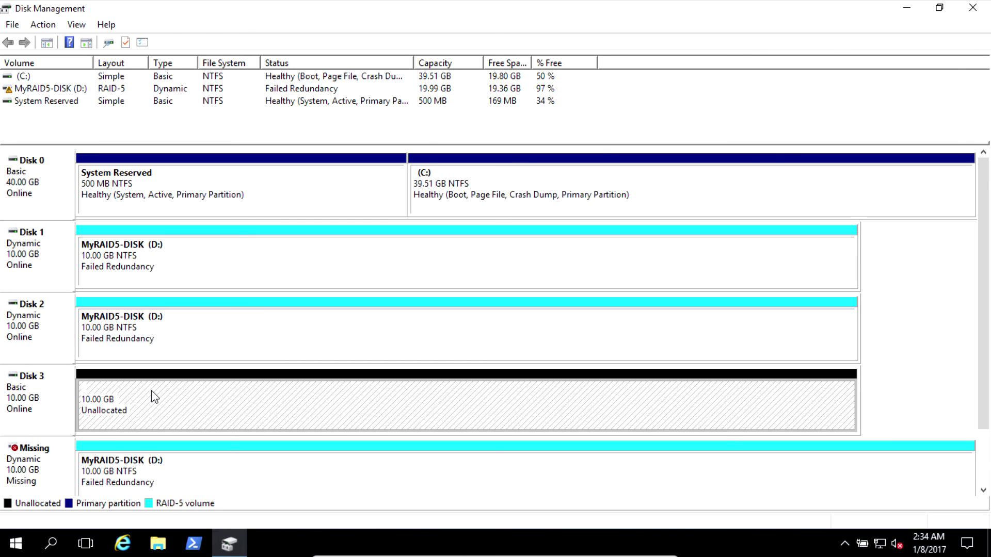
pyautogui.click(99, 463)
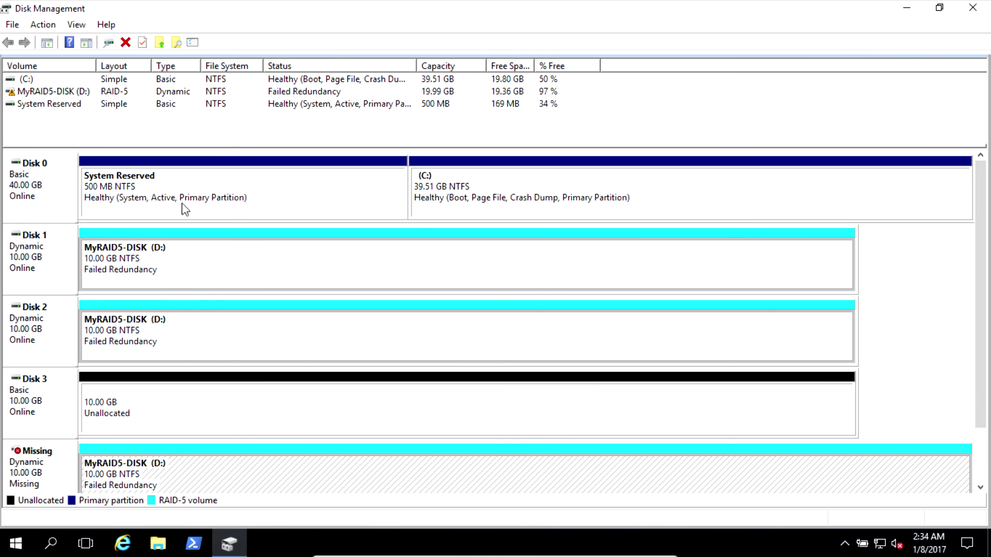
pyautogui.click(36, 482)
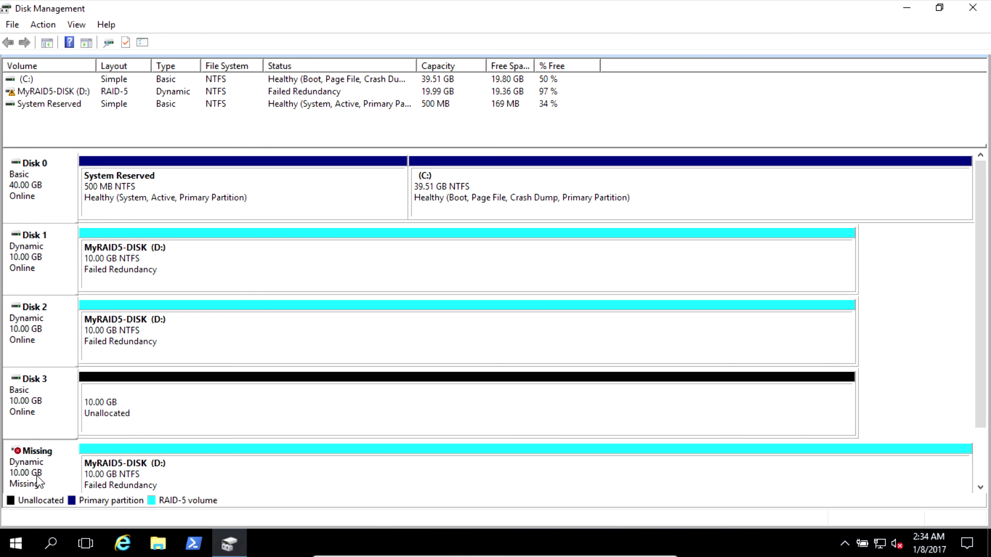
pyautogui.click(112, 470)
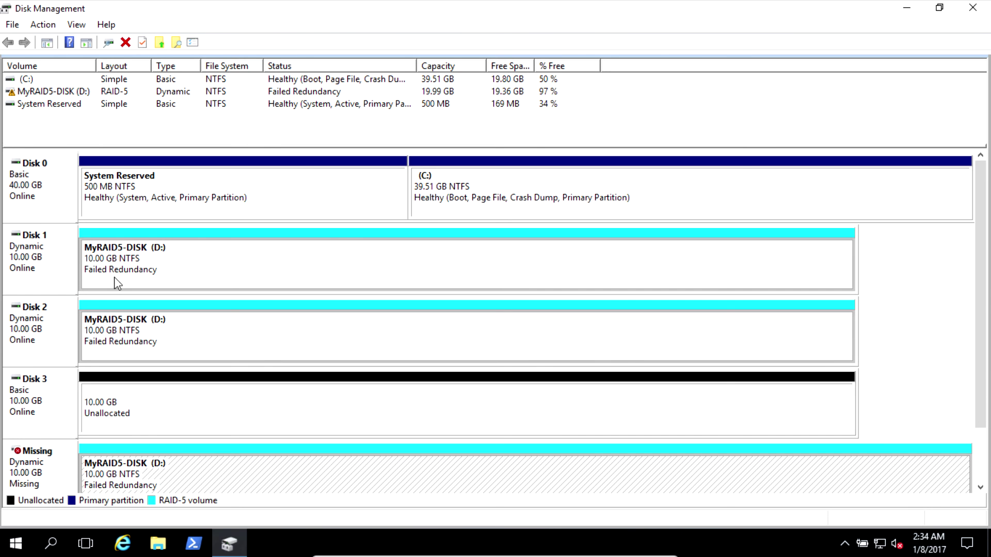
pyautogui.click(140, 272)
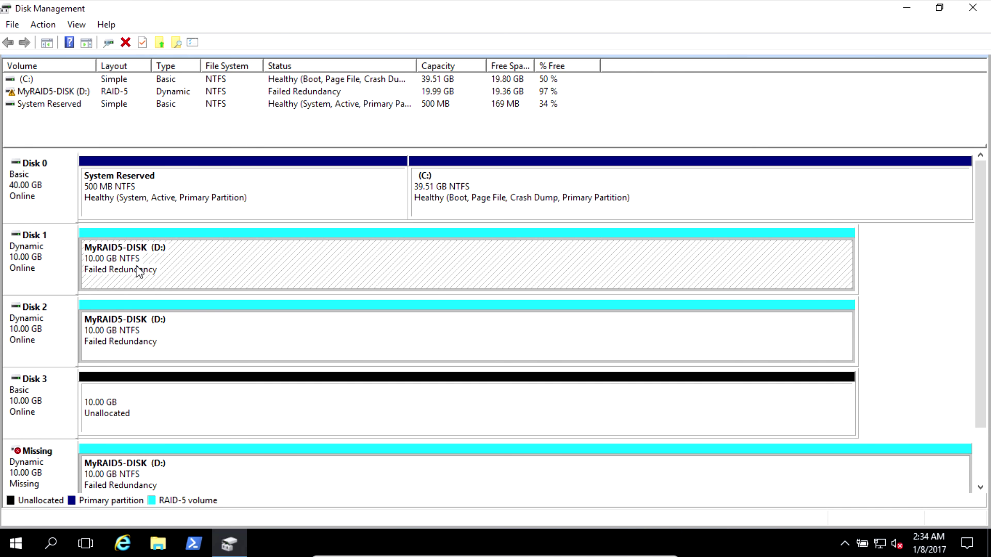
pyautogui.rightClick(139, 272)
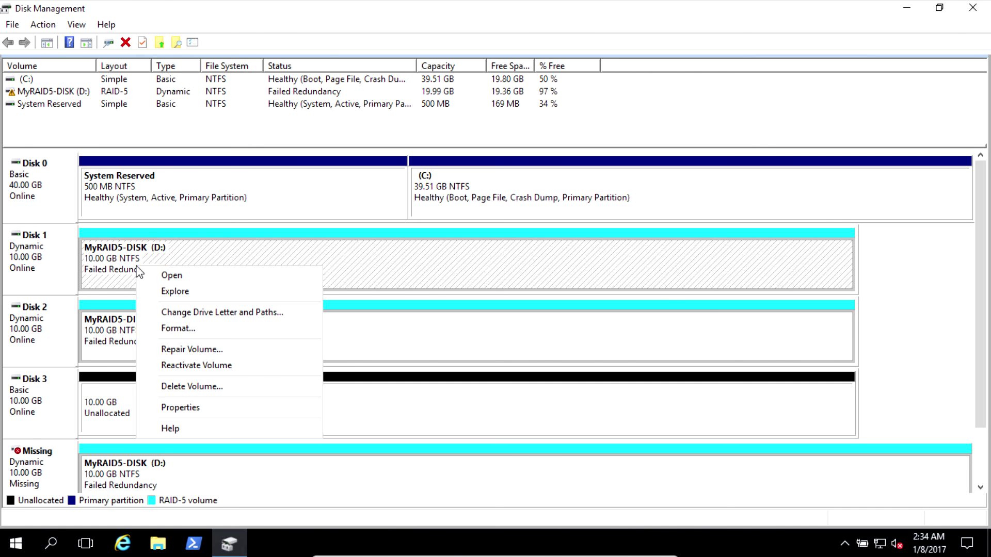
# - Repair MyRAID5-DISK (D:) using Disk 3 as the replacement, approving its conversion to a dynamic disk
pyautogui.click(114, 266)
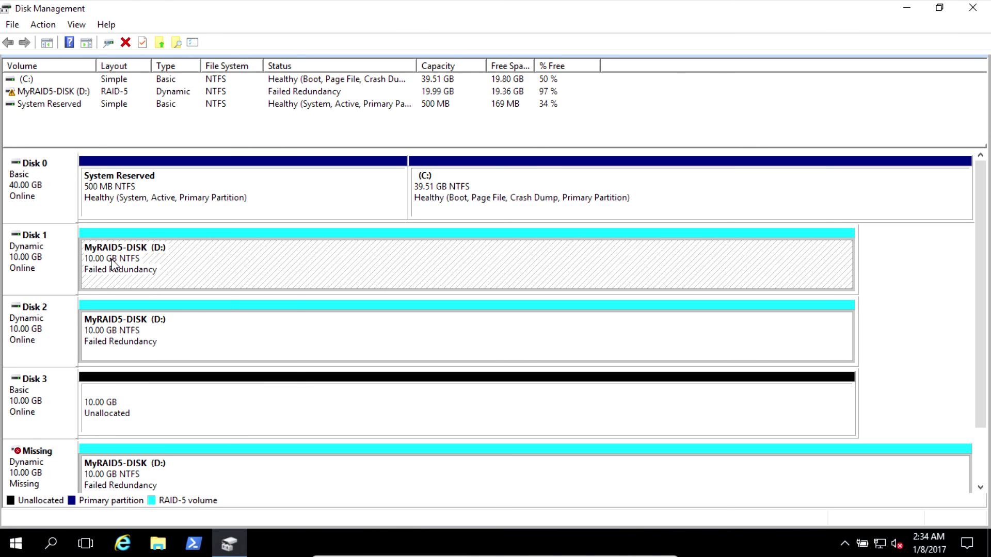
pyautogui.rightClick(114, 264)
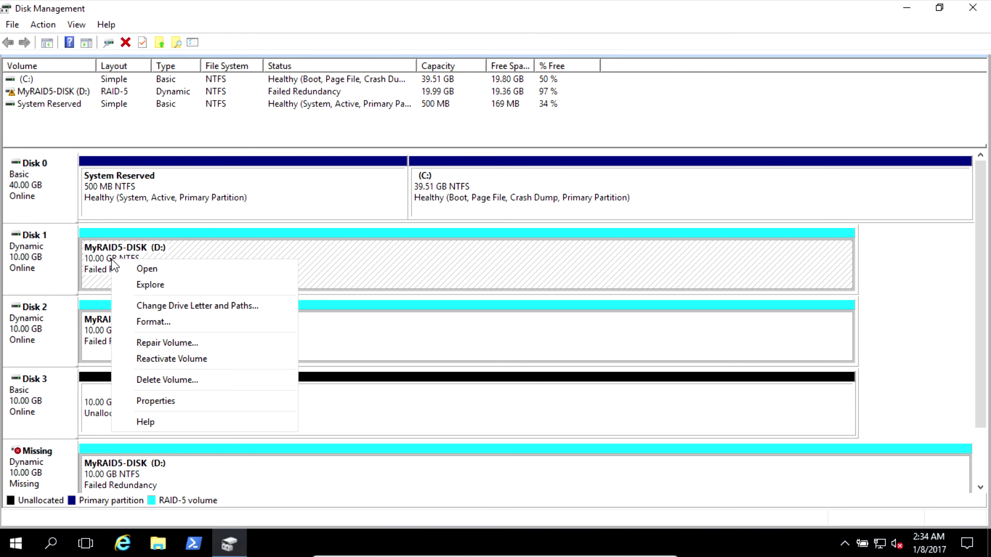
pyautogui.click(182, 344)
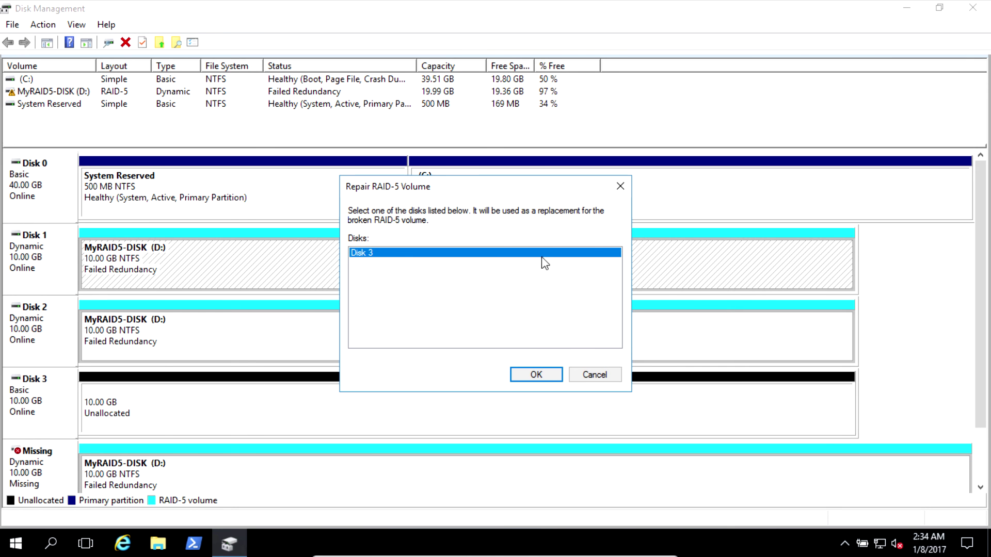
pyautogui.click(536, 376)
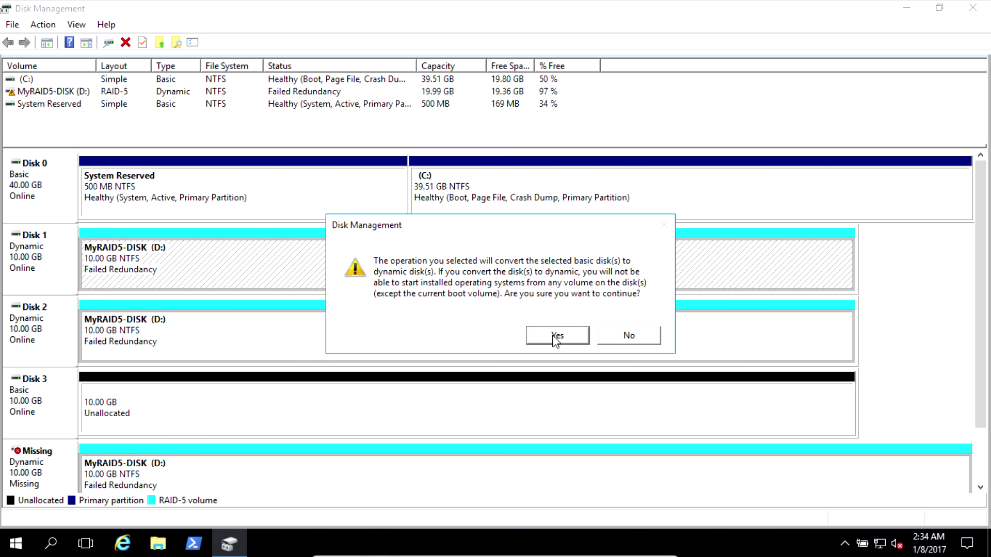
pyautogui.click(552, 336)
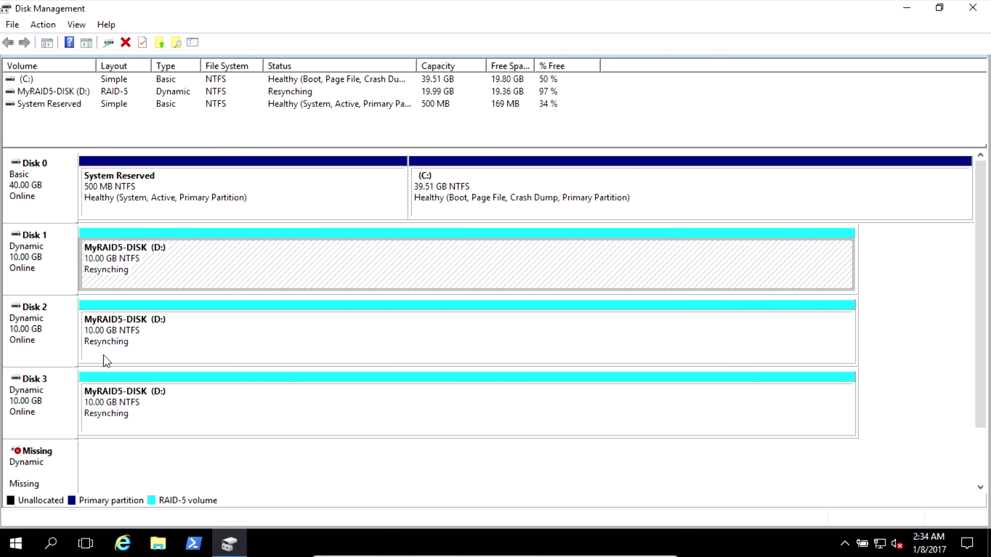
pyautogui.click(141, 346)
pyautogui.click(139, 404)
pyautogui.click(146, 343)
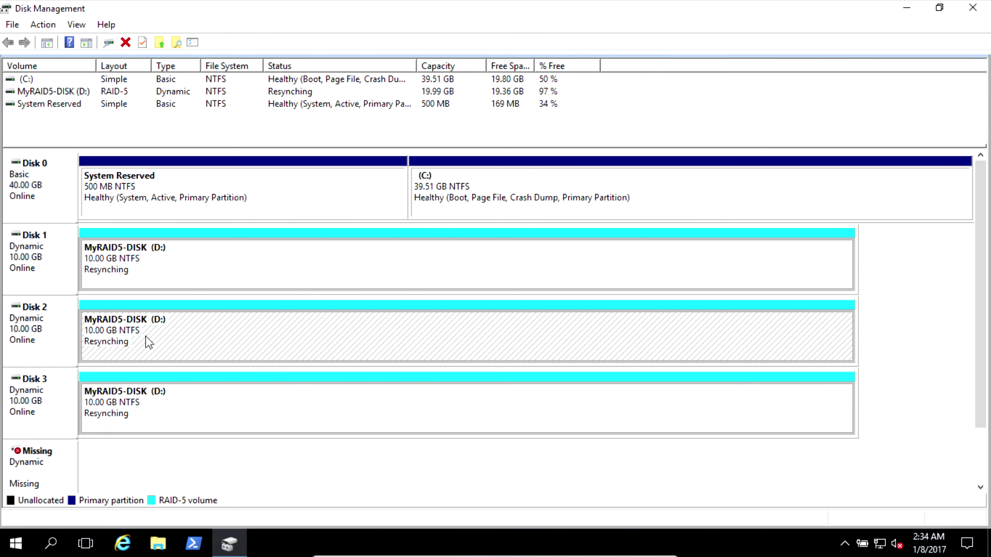
pyautogui.click(148, 276)
pyautogui.click(149, 324)
pyautogui.click(150, 403)
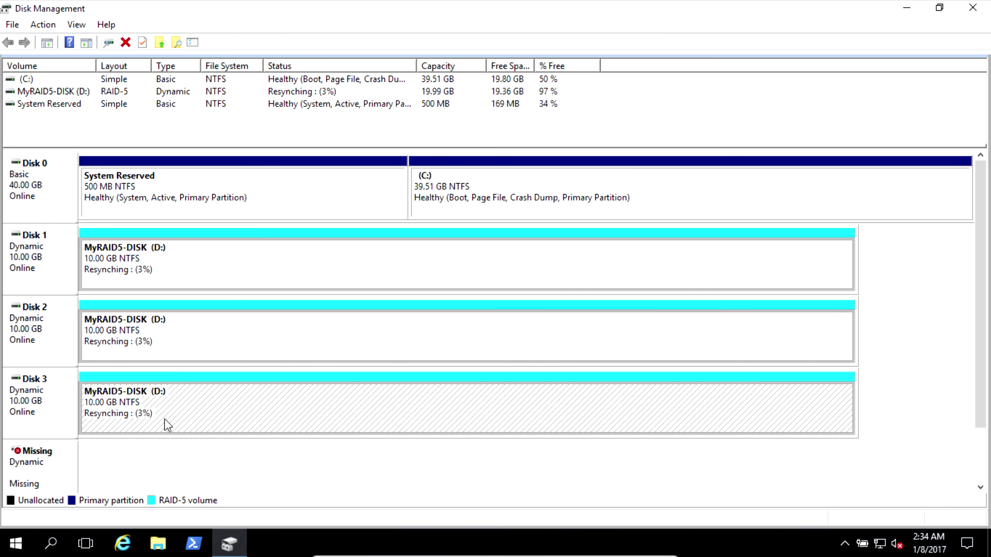
pyautogui.click(192, 308)
pyautogui.click(192, 267)
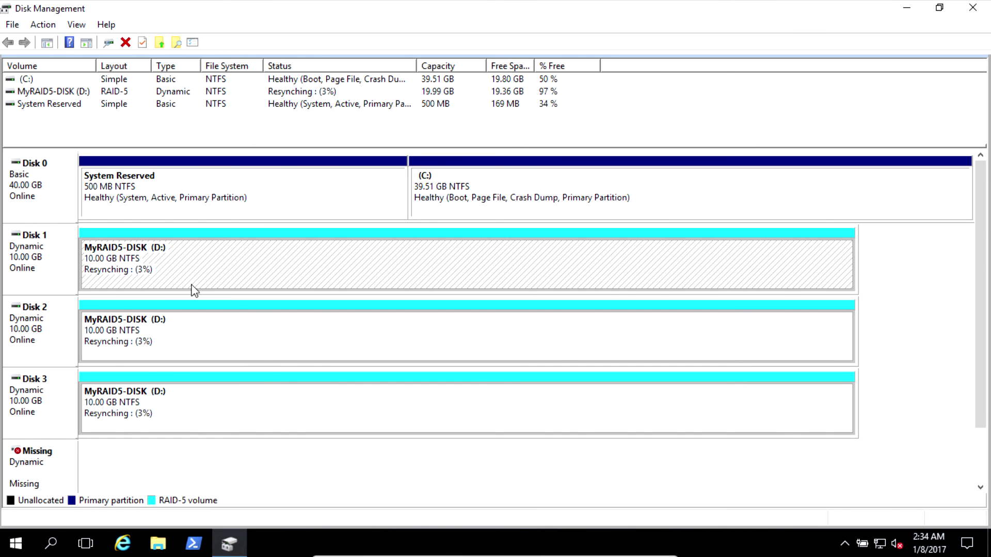
pyautogui.click(187, 340)
pyautogui.click(186, 382)
pyautogui.click(44, 484)
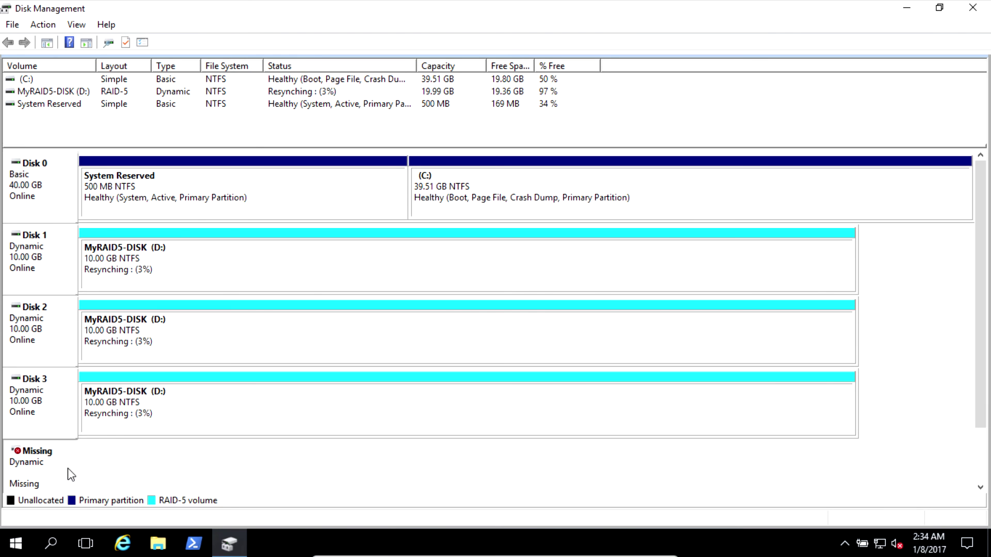
pyautogui.click(147, 275)
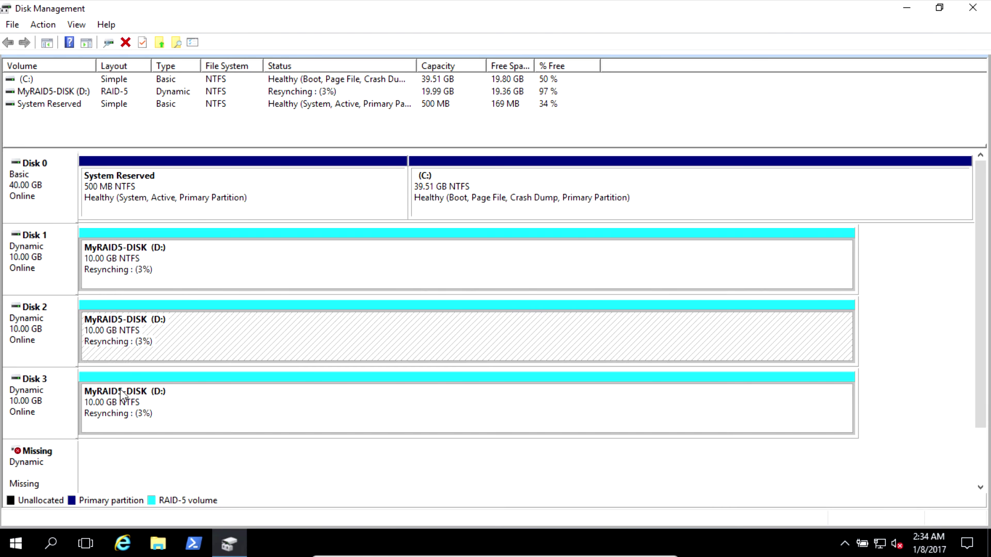
# - Remove the Missing disk from the Disk Management layout
pyautogui.rightClick(57, 463)
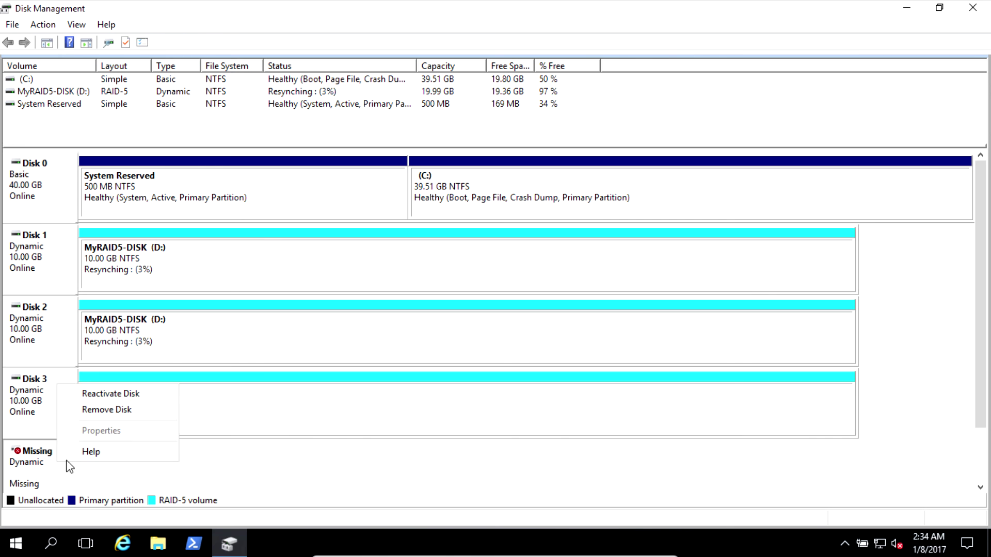
pyautogui.click(107, 410)
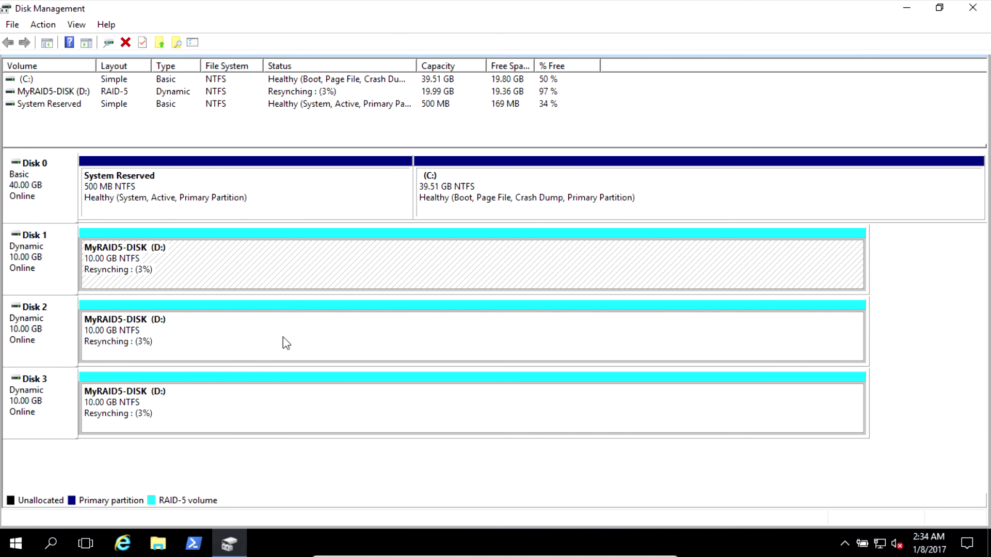
pyautogui.click(264, 262)
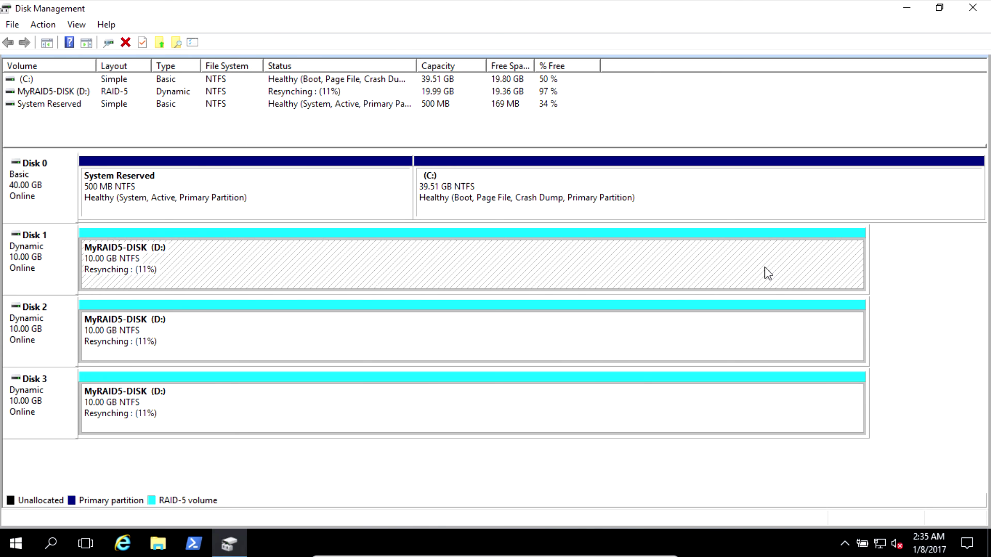
# - Check the RAID-5 volume's extents on Disks 1, 2 and 3 while resynching climbs to 17%
pyautogui.click(681, 328)
pyautogui.click(619, 380)
pyautogui.click(627, 333)
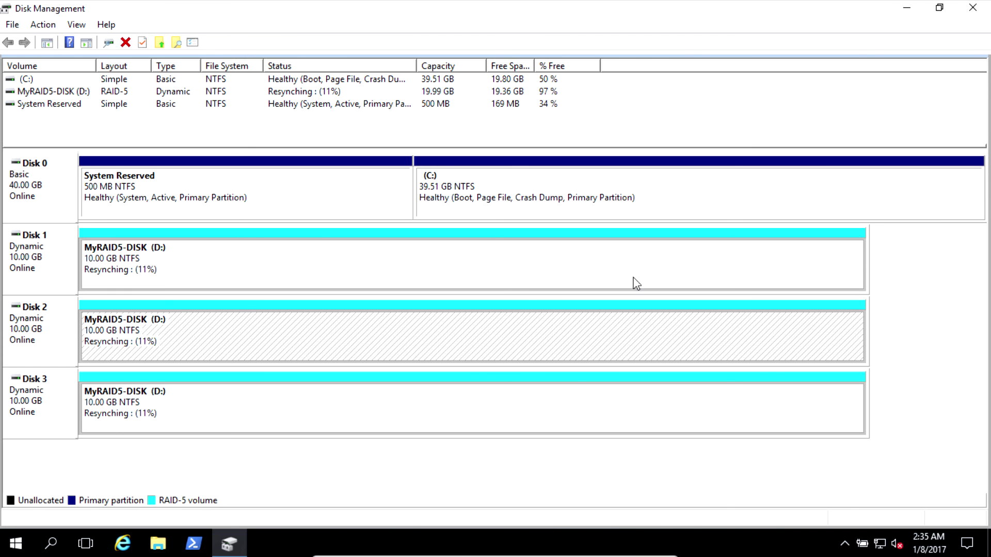
pyautogui.click(638, 270)
pyautogui.click(552, 318)
pyautogui.click(534, 387)
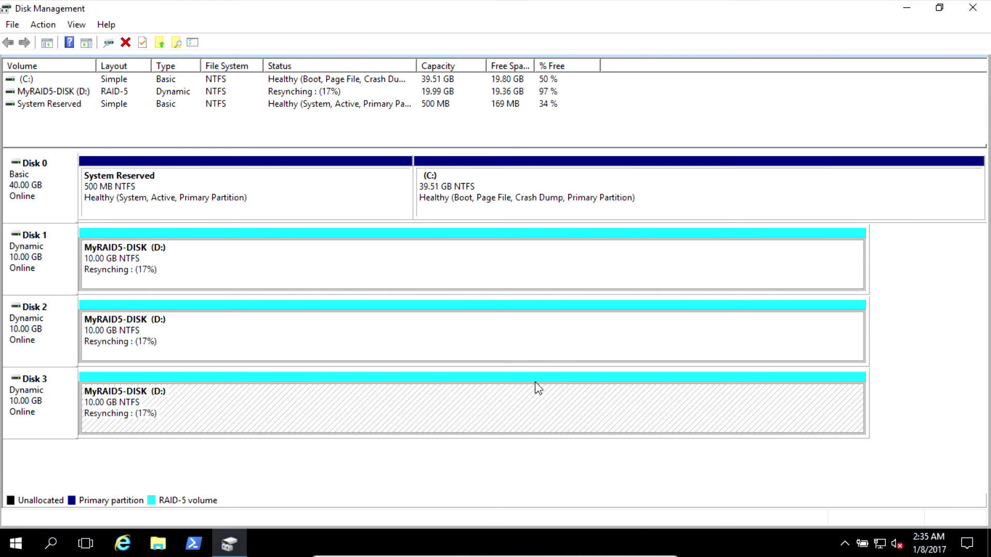
pyautogui.click(572, 266)
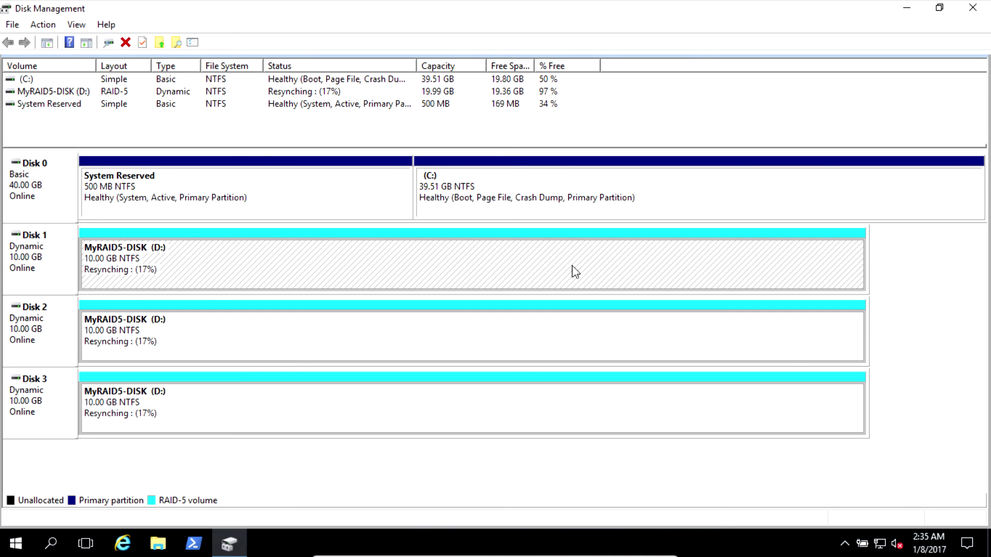
# - Open MyRAID5-DISK (D:) from This PC and add a folder keeping the default name New folder (4)
pyautogui.click(905, 7)
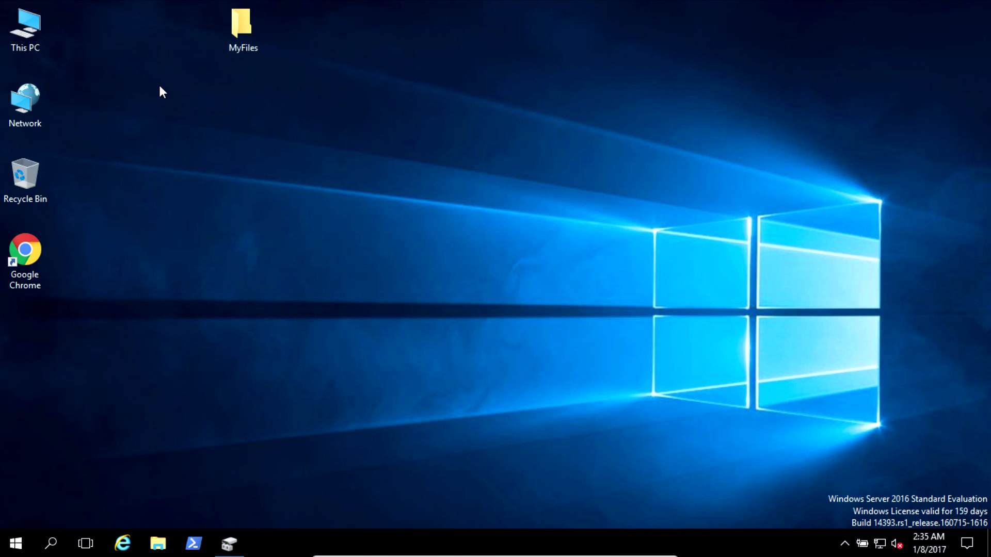
pyautogui.doubleClick(35, 35)
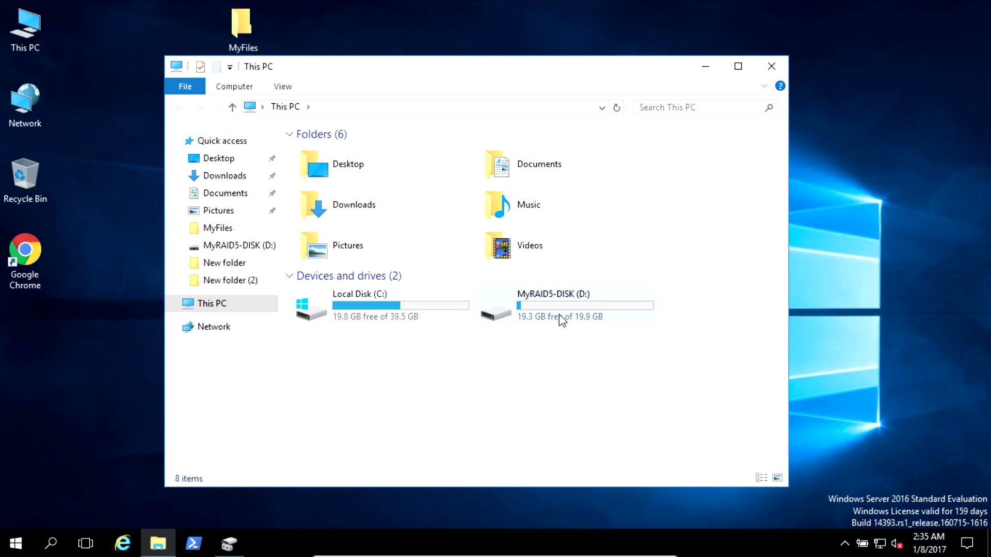
pyautogui.click(562, 319)
pyautogui.doubleClick(563, 319)
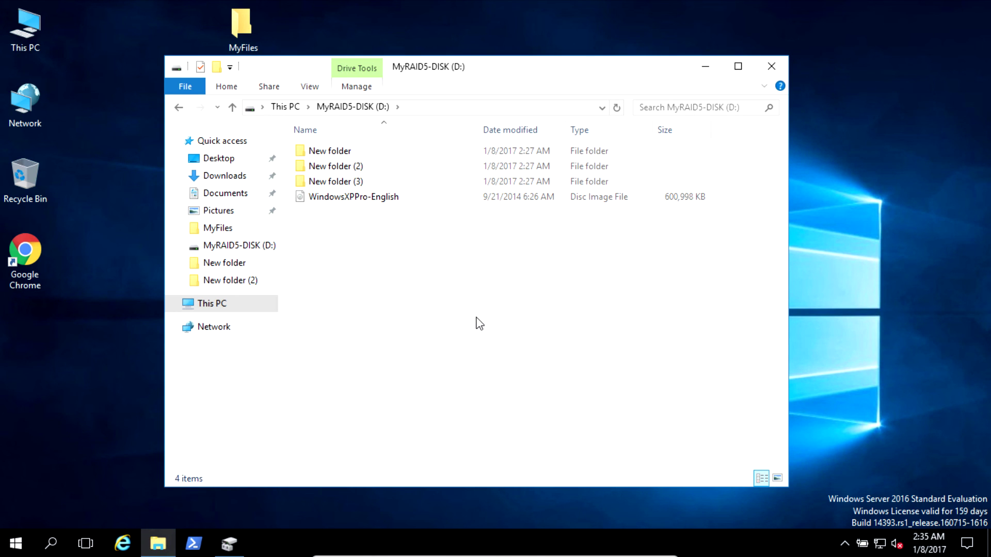
pyautogui.rightClick(480, 323)
pyautogui.moveTo(547, 479)
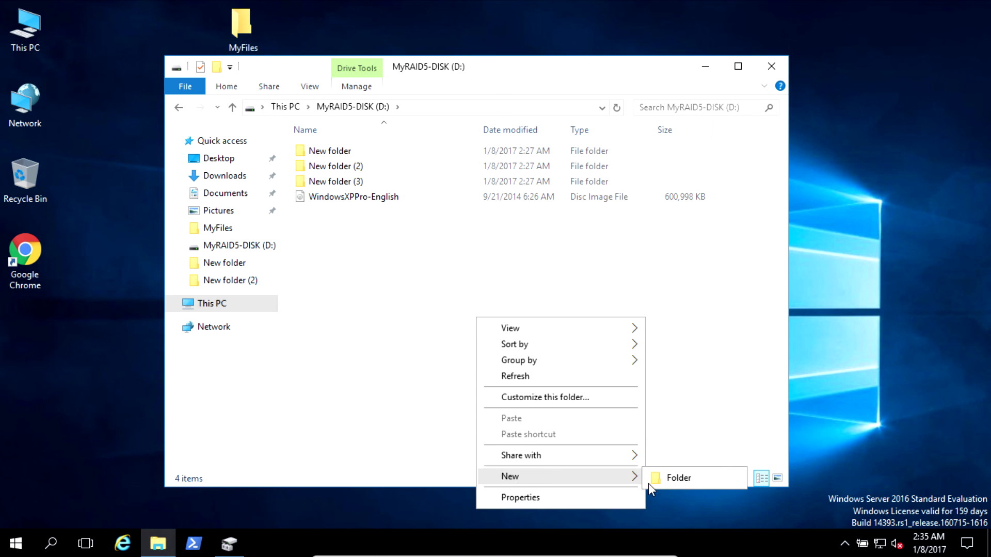
pyautogui.click(671, 478)
pyautogui.press('Return')
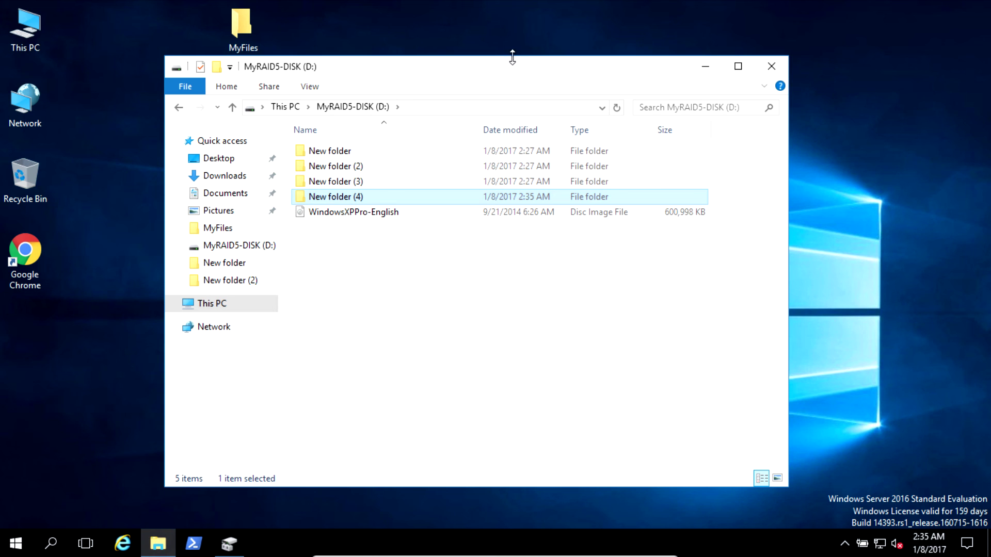
pyautogui.moveTo(499, 77); pyautogui.dragTo(514, 75)
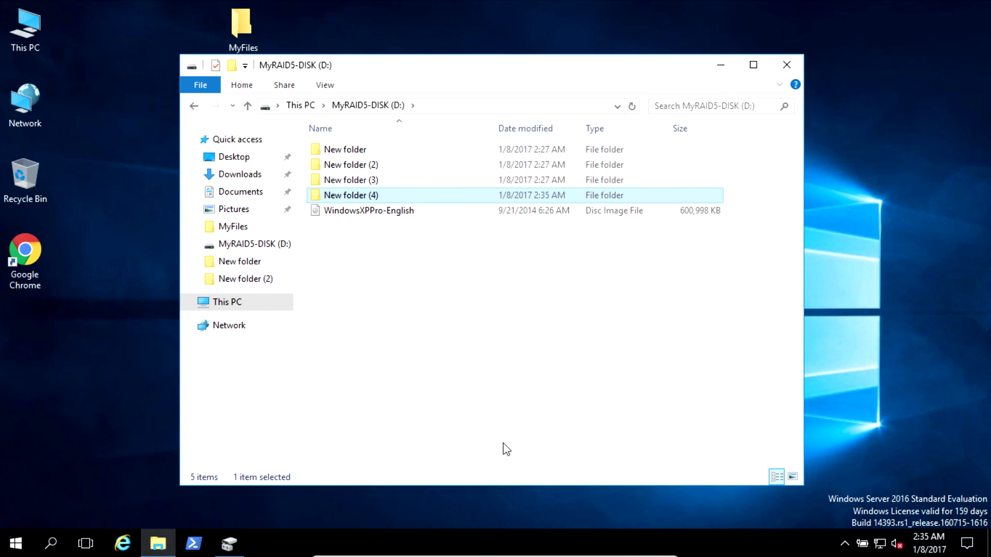
pyautogui.click(516, 321)
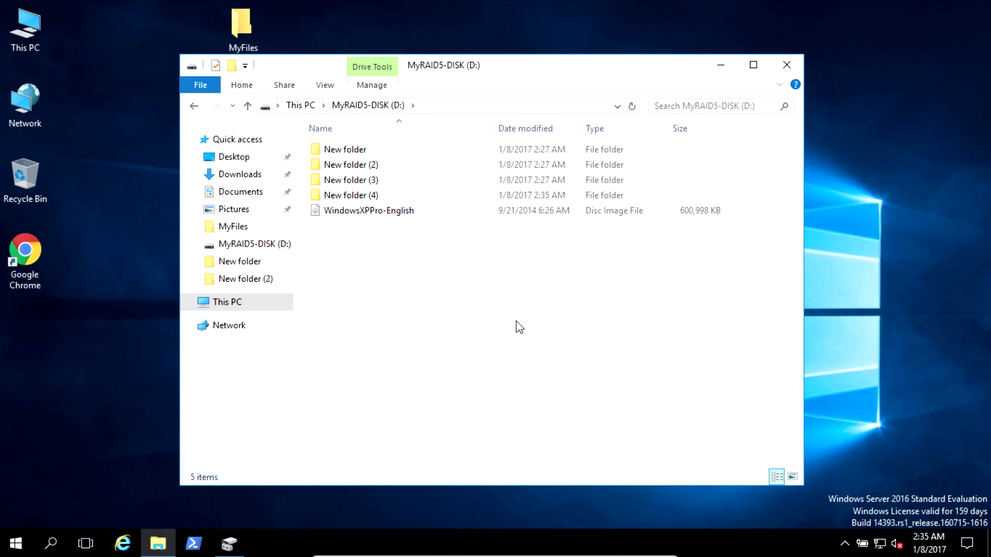